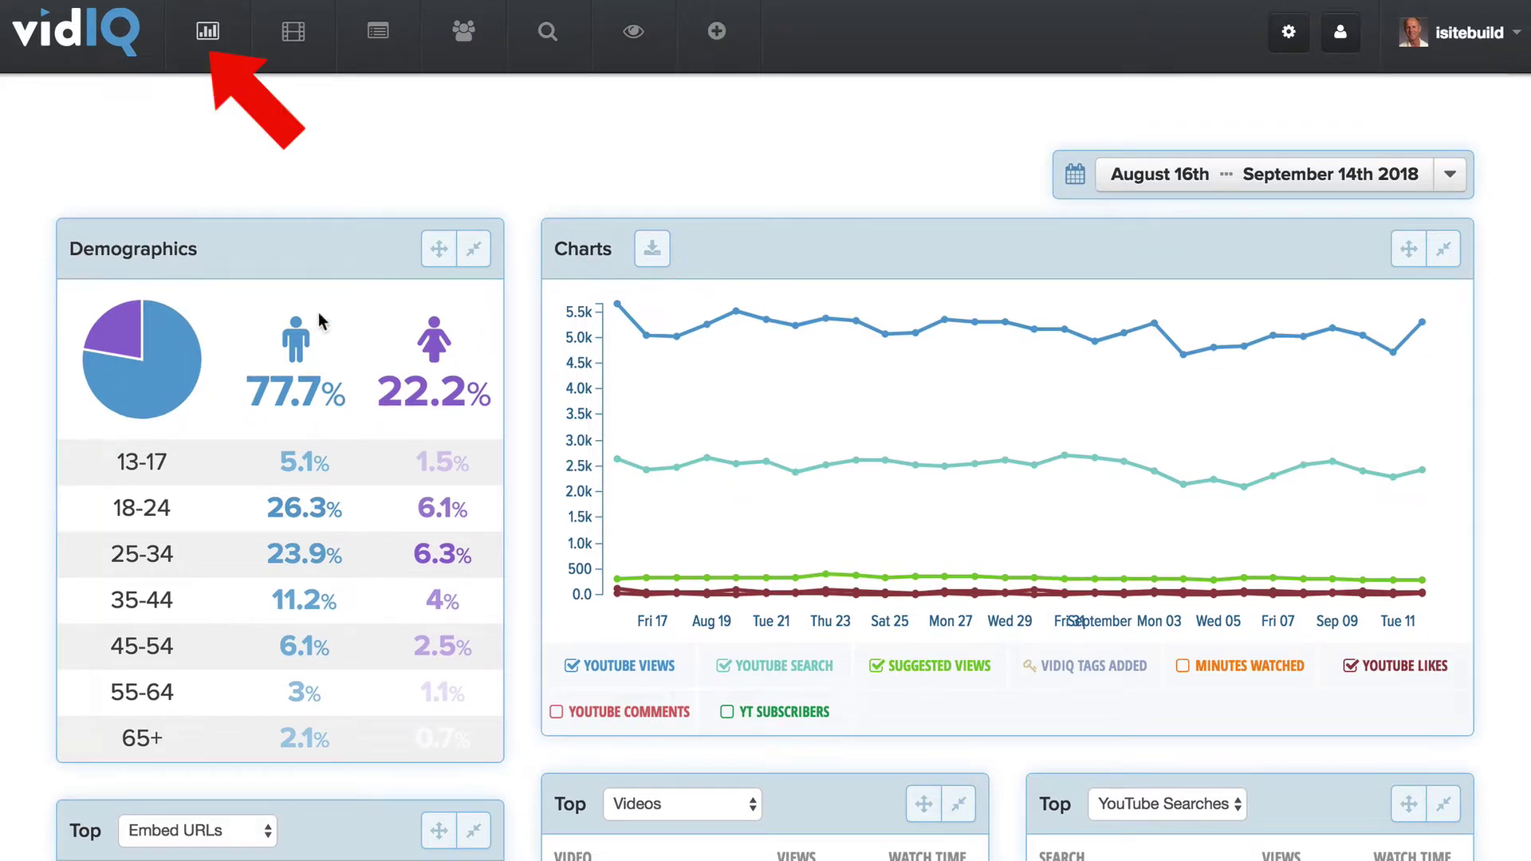
Rerun the 'how to train your puppy not to bite' Keyword Research search for related keywords.
mouse_move(748, 330)
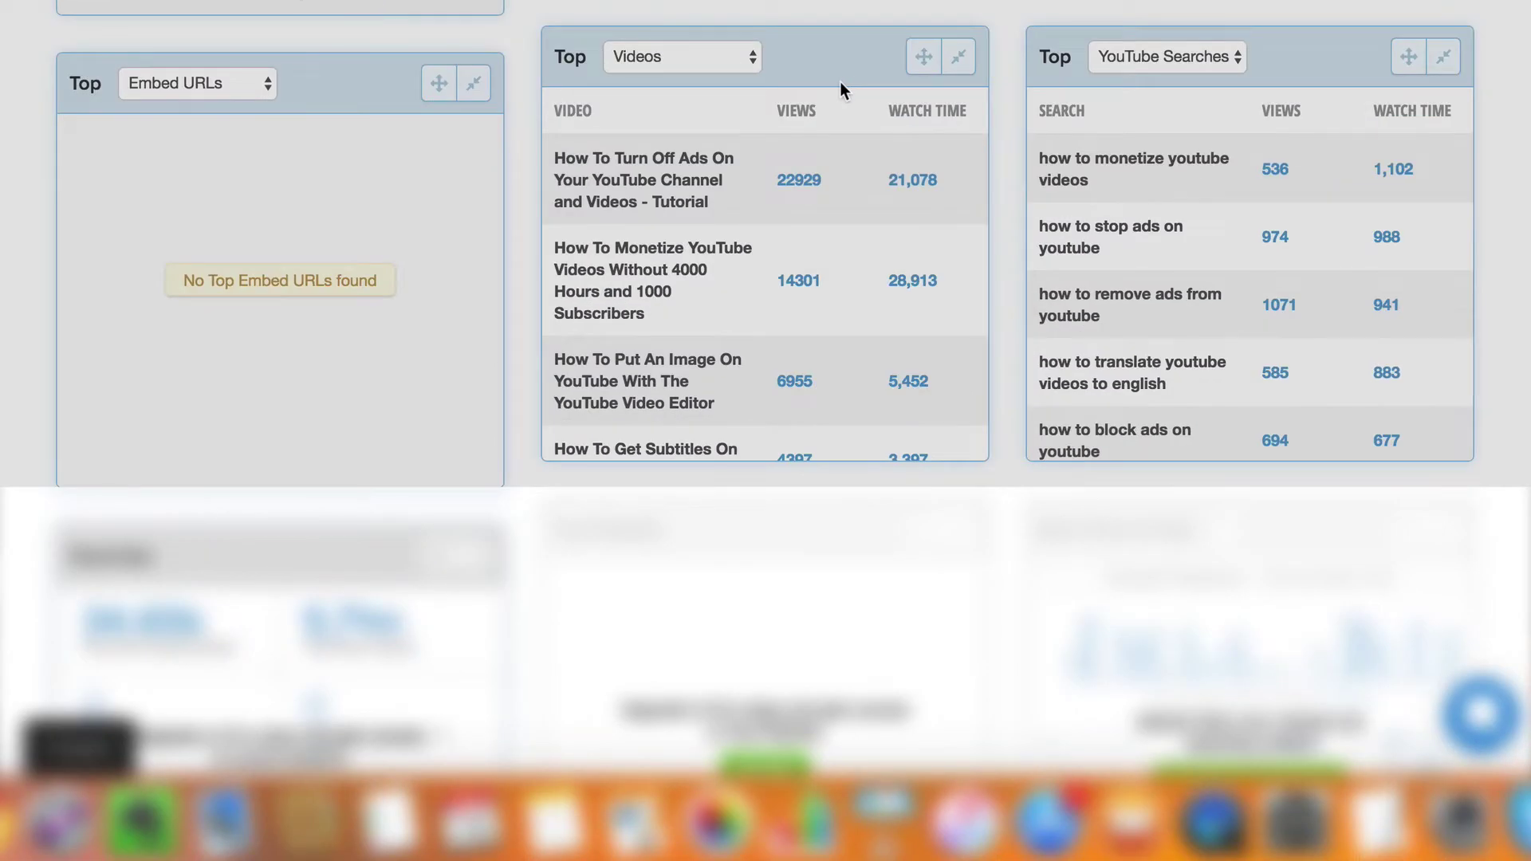
scroll(1135, 63, "down", 10)
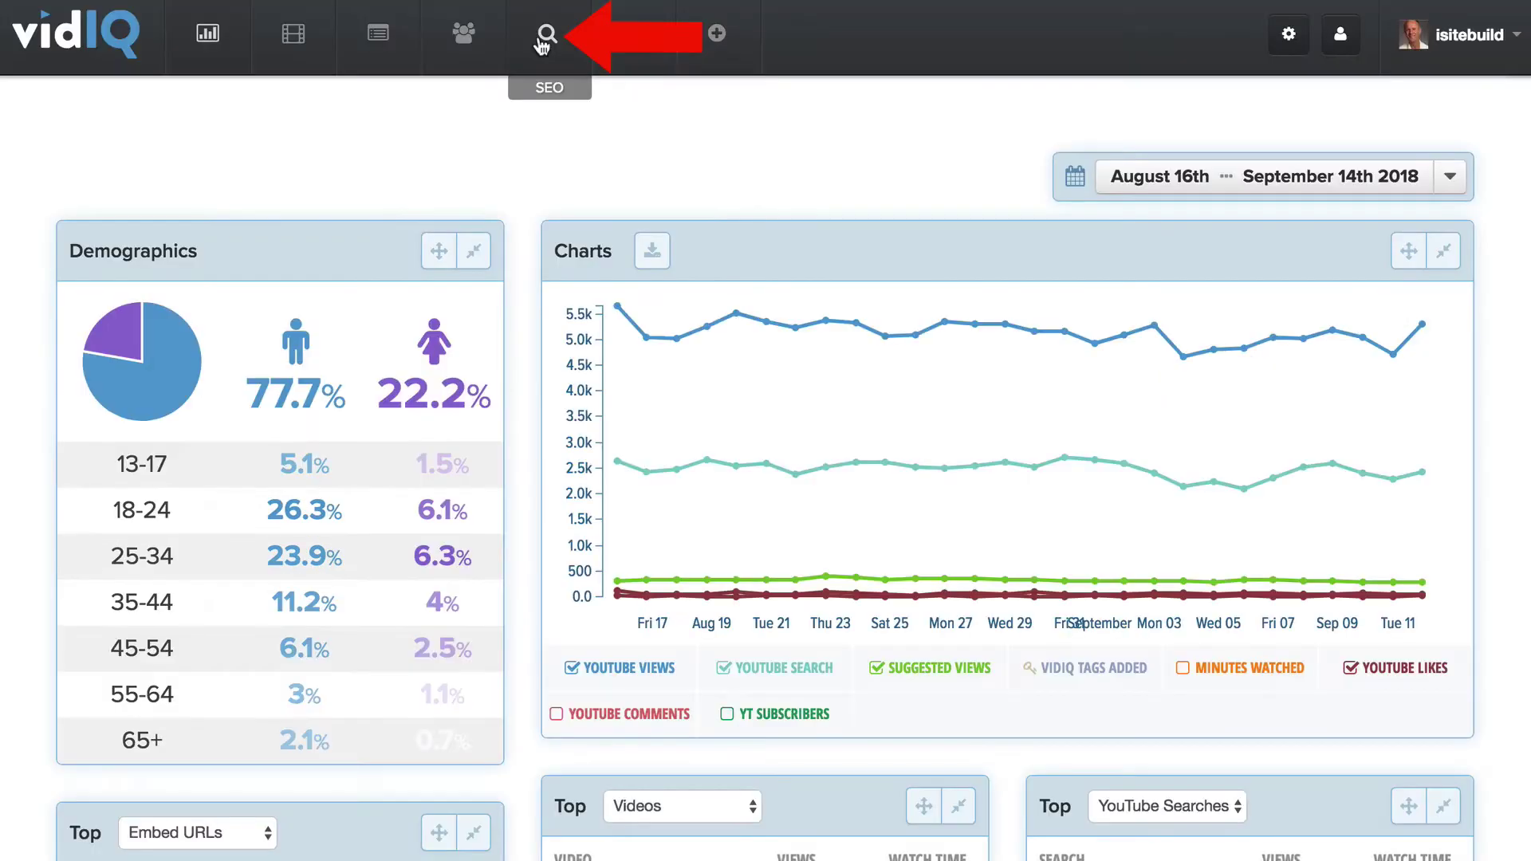
left_click(543, 35)
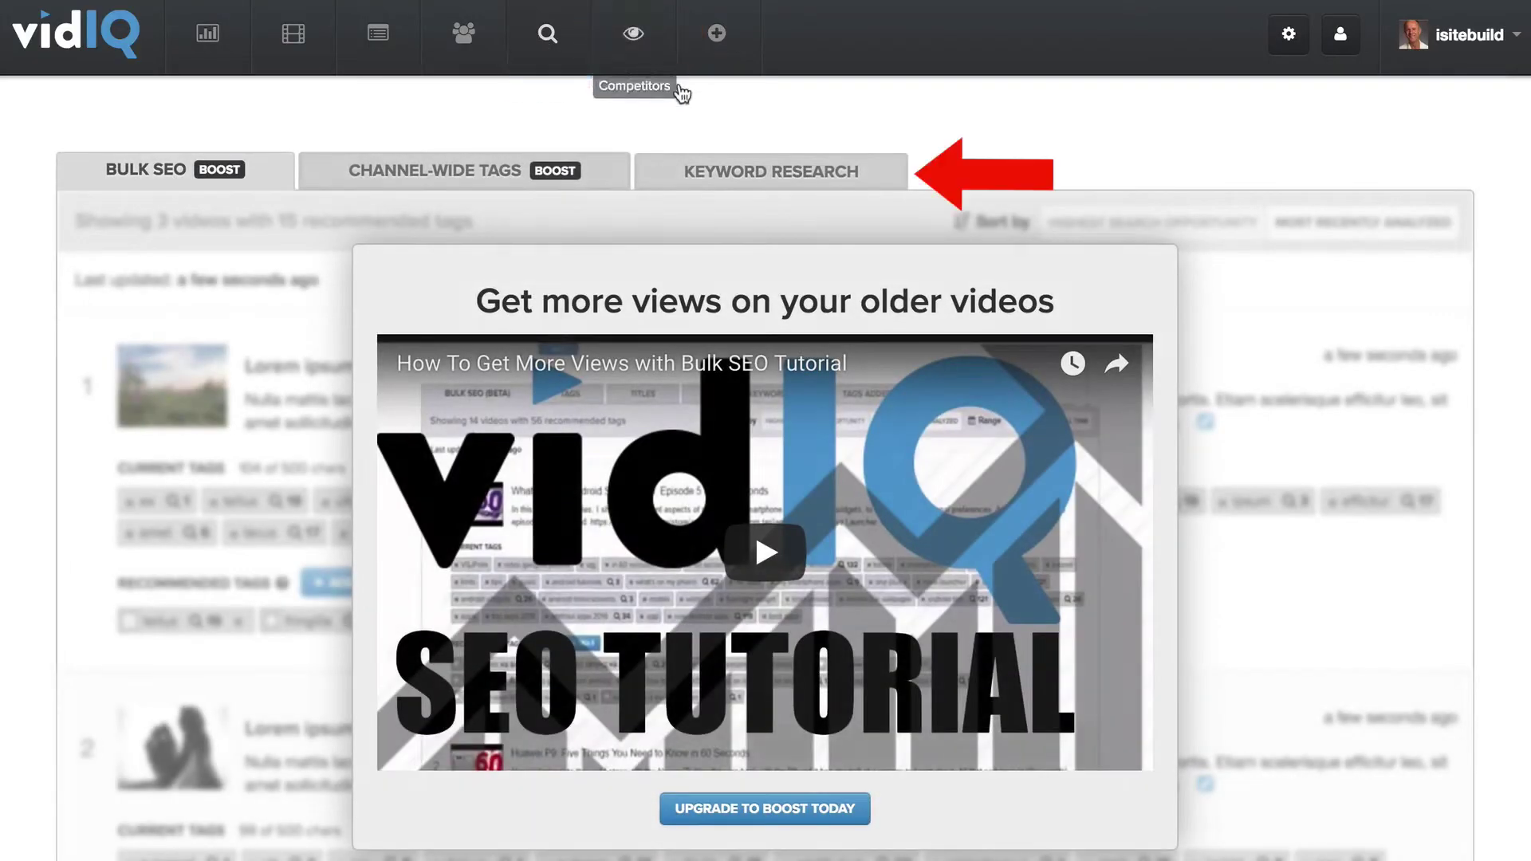
left_click(727, 177)
left_click(390, 313)
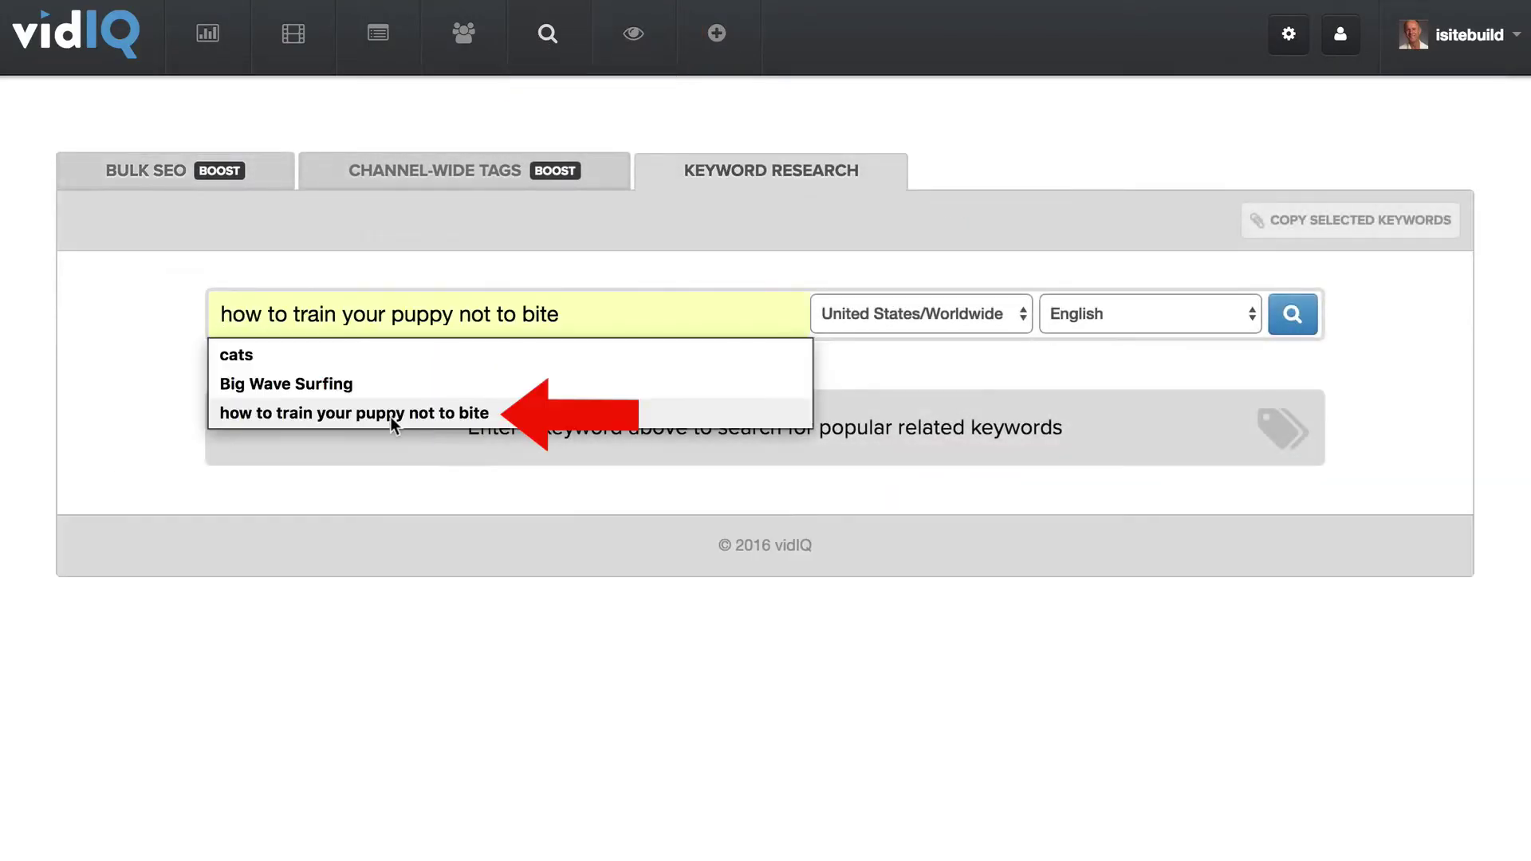
left_click(298, 415)
left_click(1288, 317)
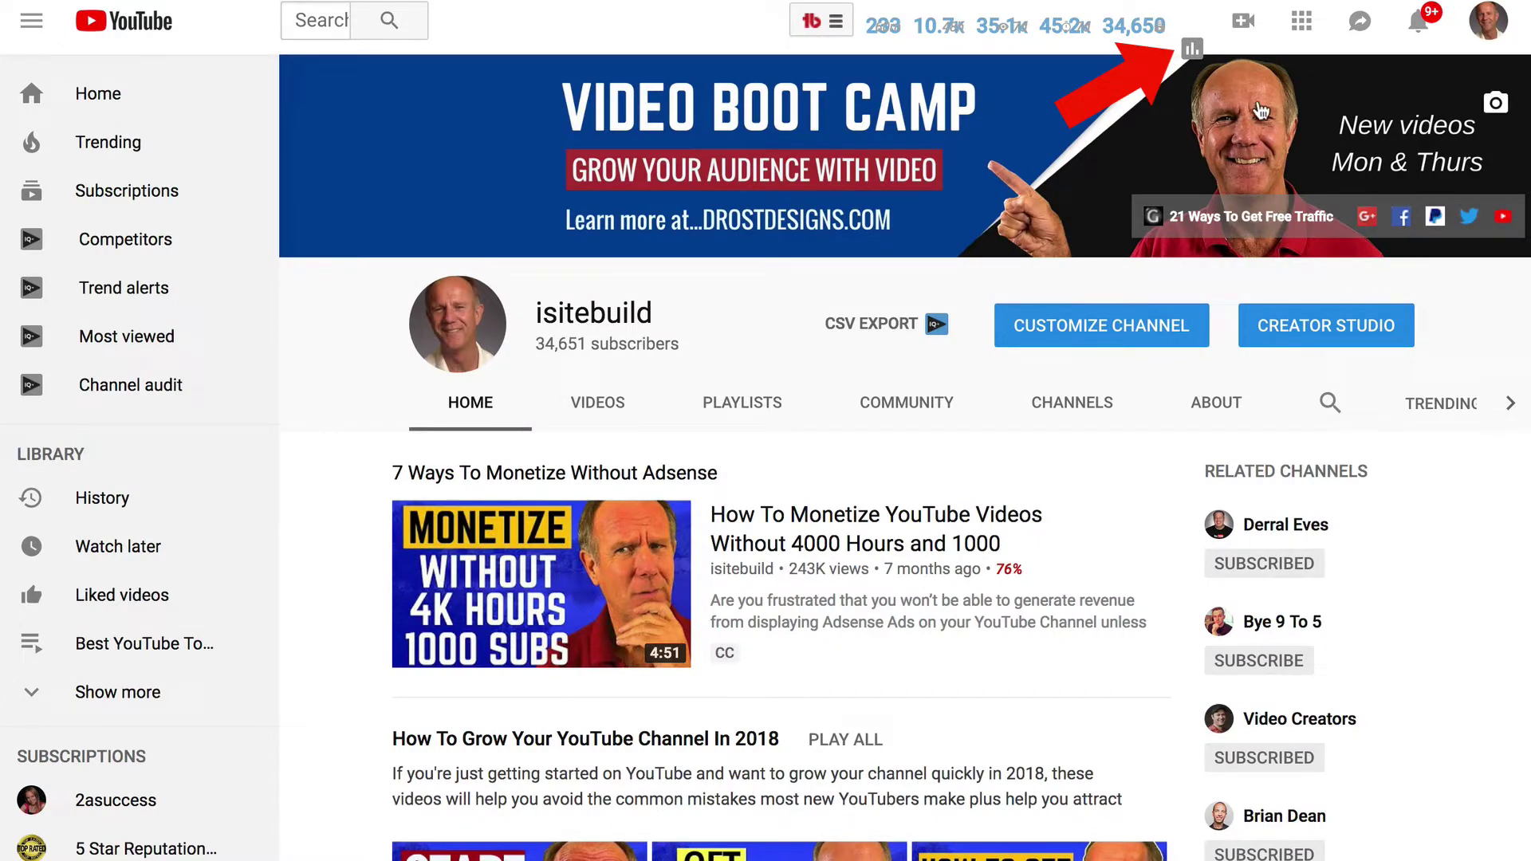
Preview Competitors and Trend alerts, then open the 30-day month-over-month Channel Audit.
mouse_move(1189, 53)
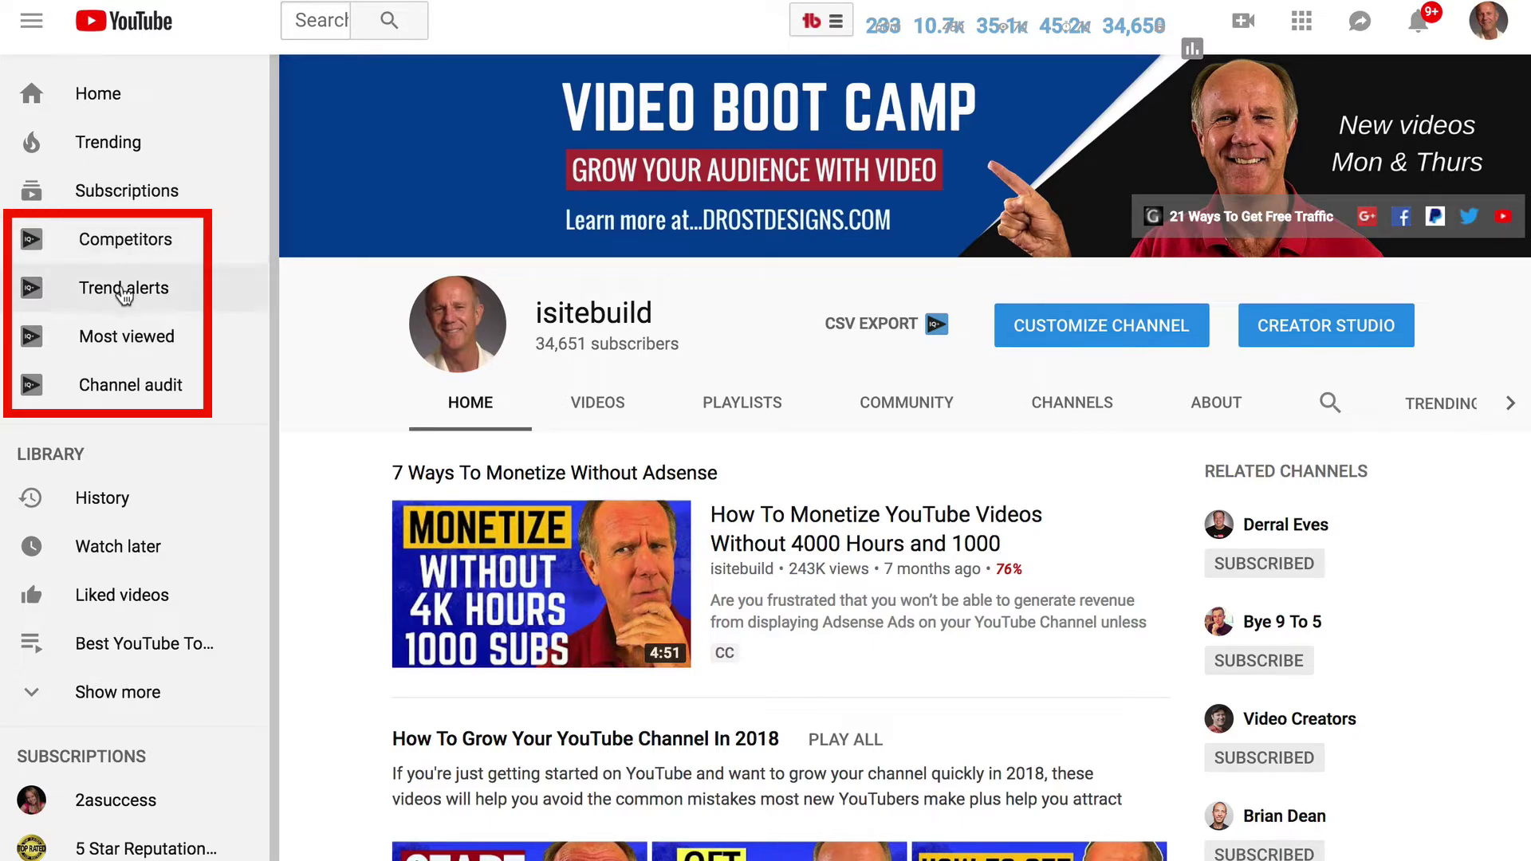
left_click(119, 239)
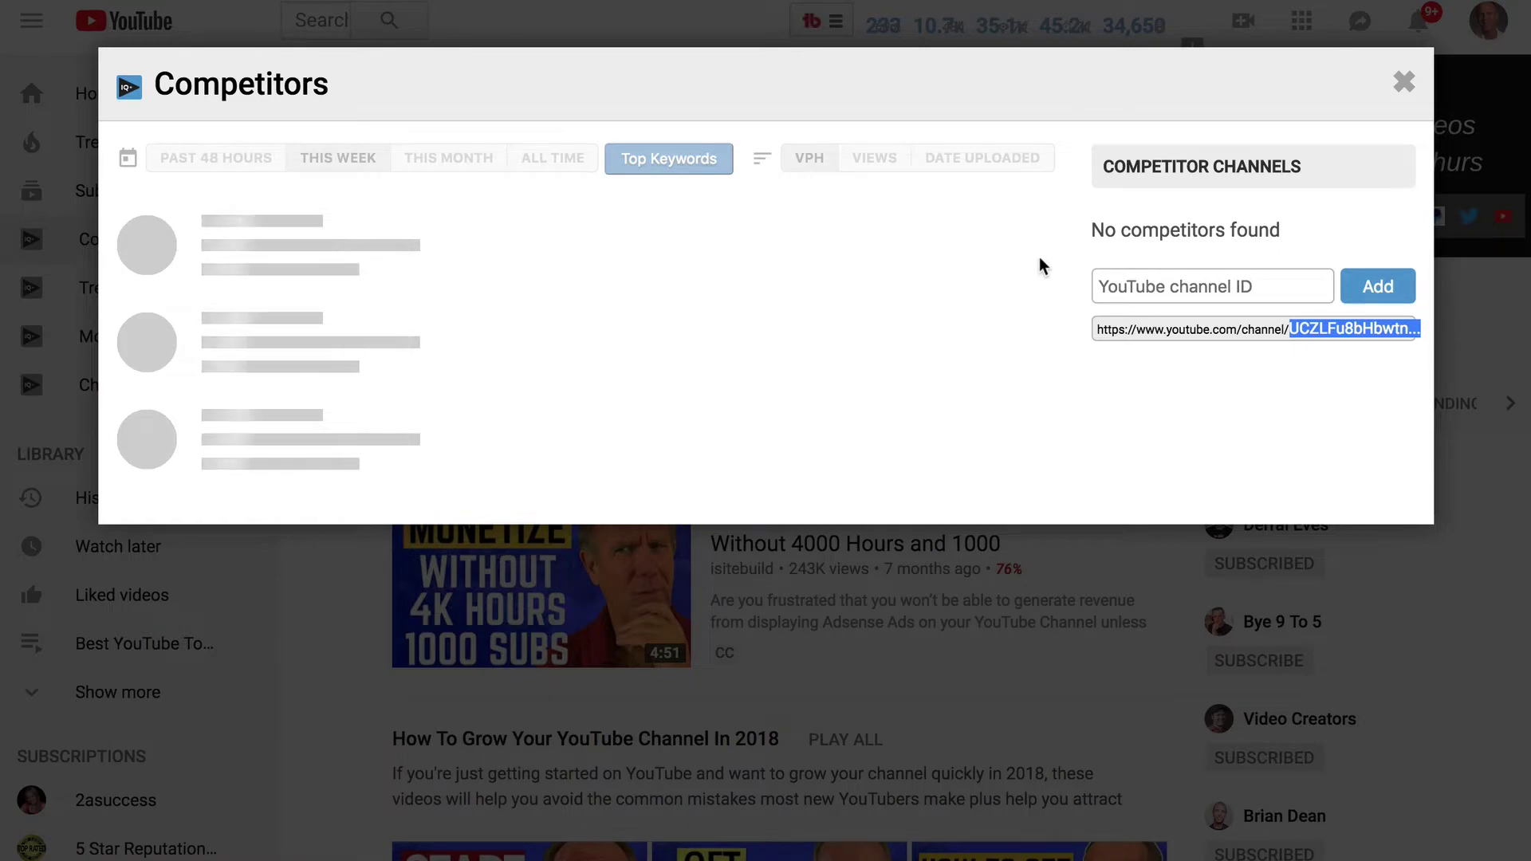
key("Escape")
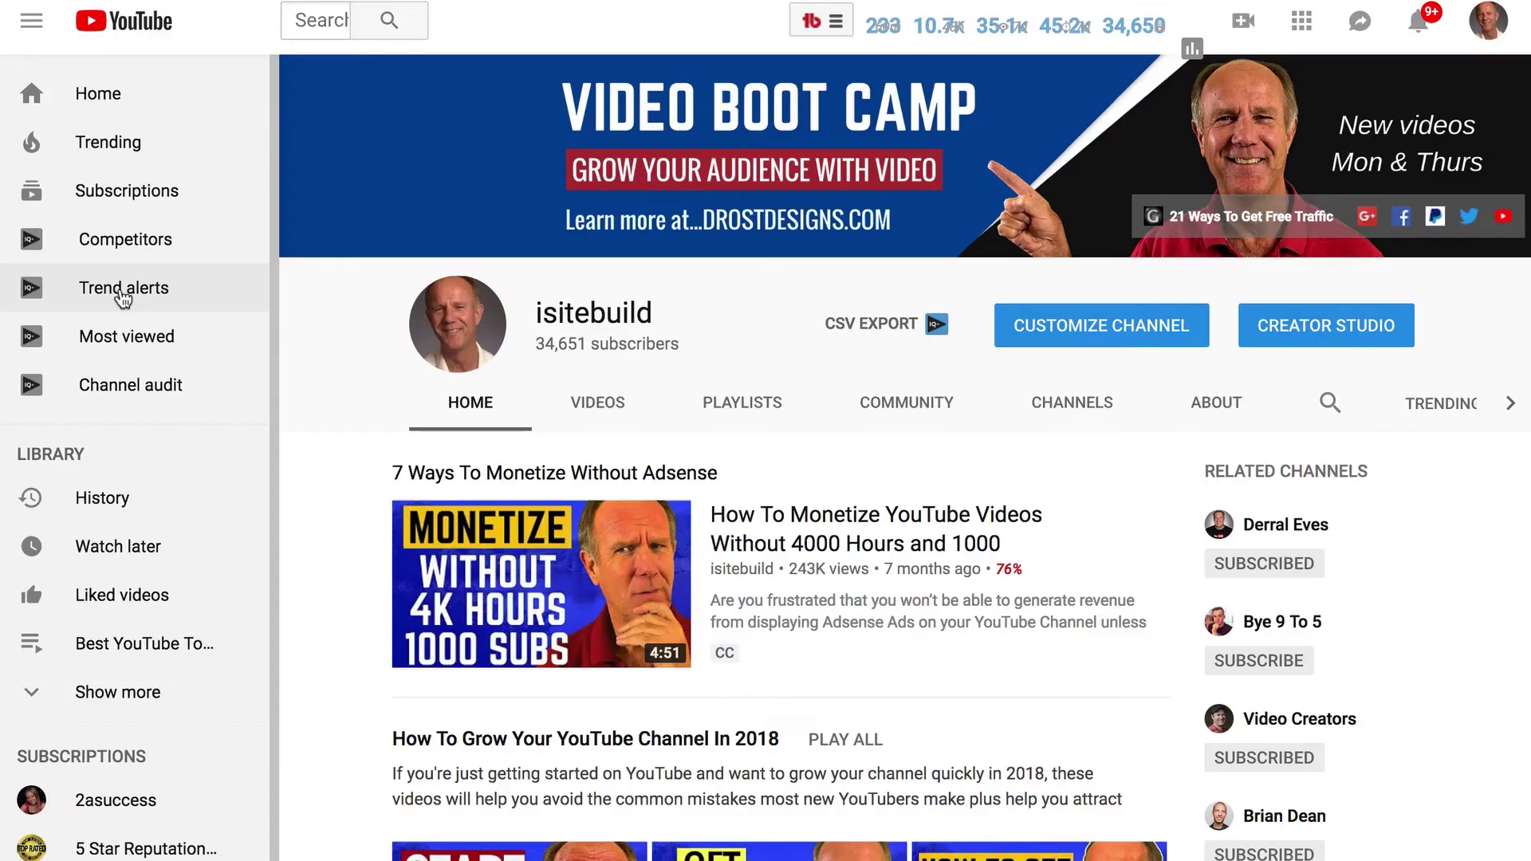
left_click(122, 291)
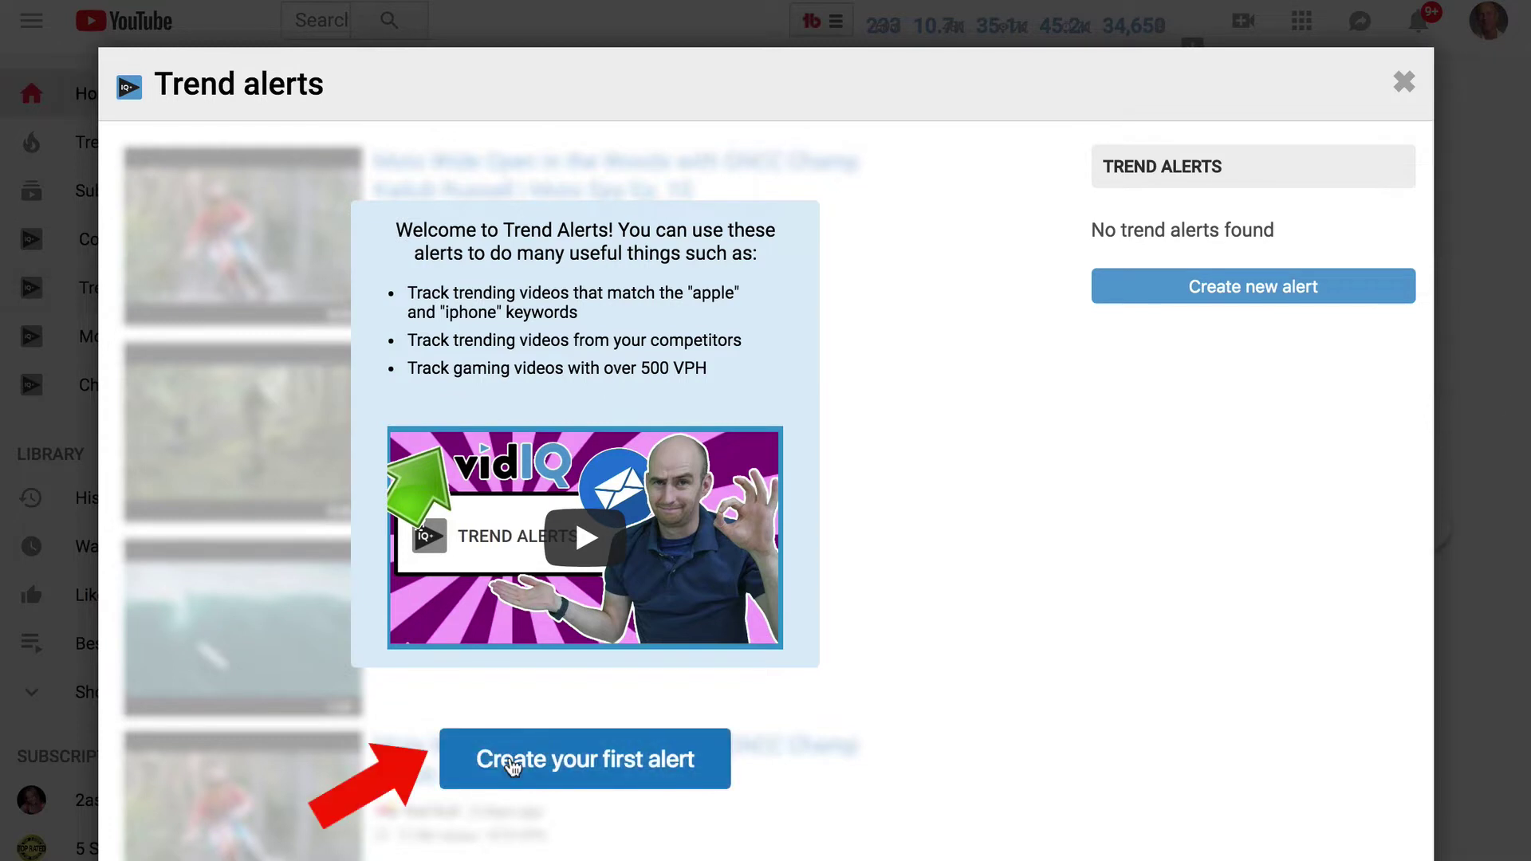
left_click(512, 764)
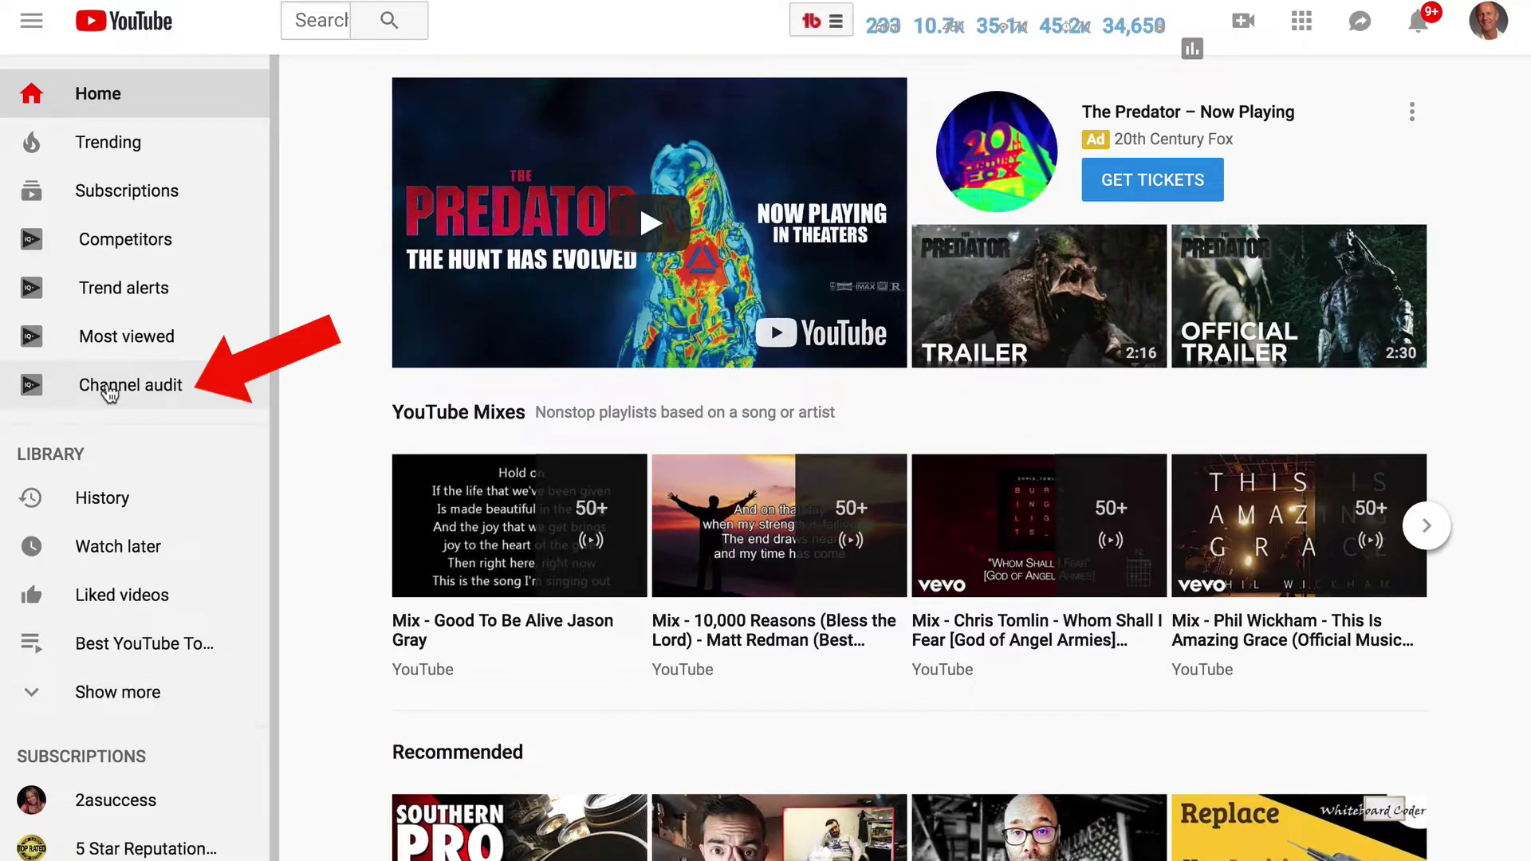
left_click(109, 389)
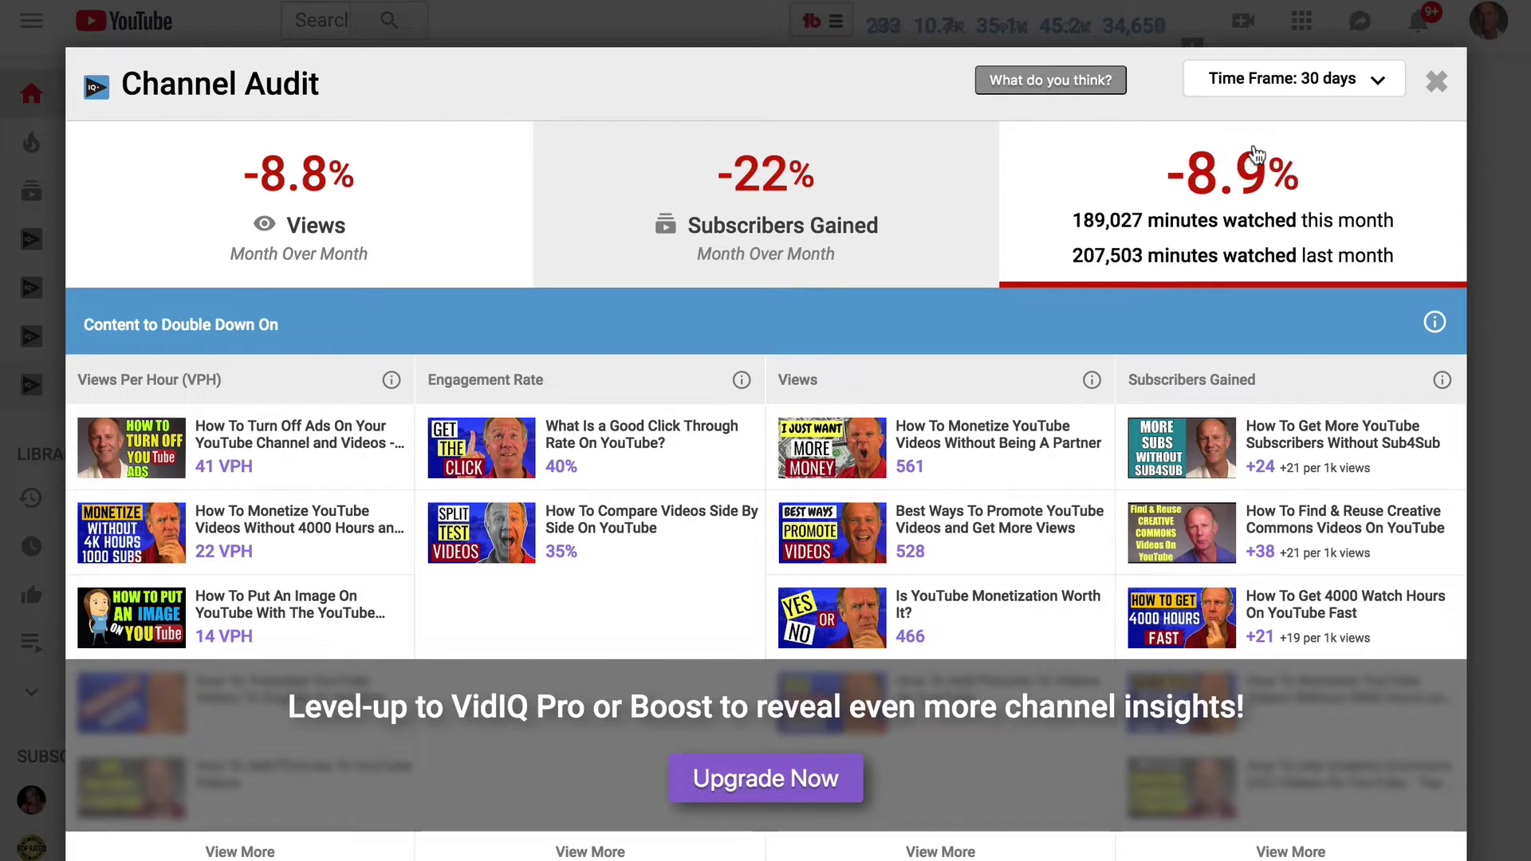
Keep the 30-day time frame and scroll through the audit results and 39/50 SEO score.
left_click(1376, 79)
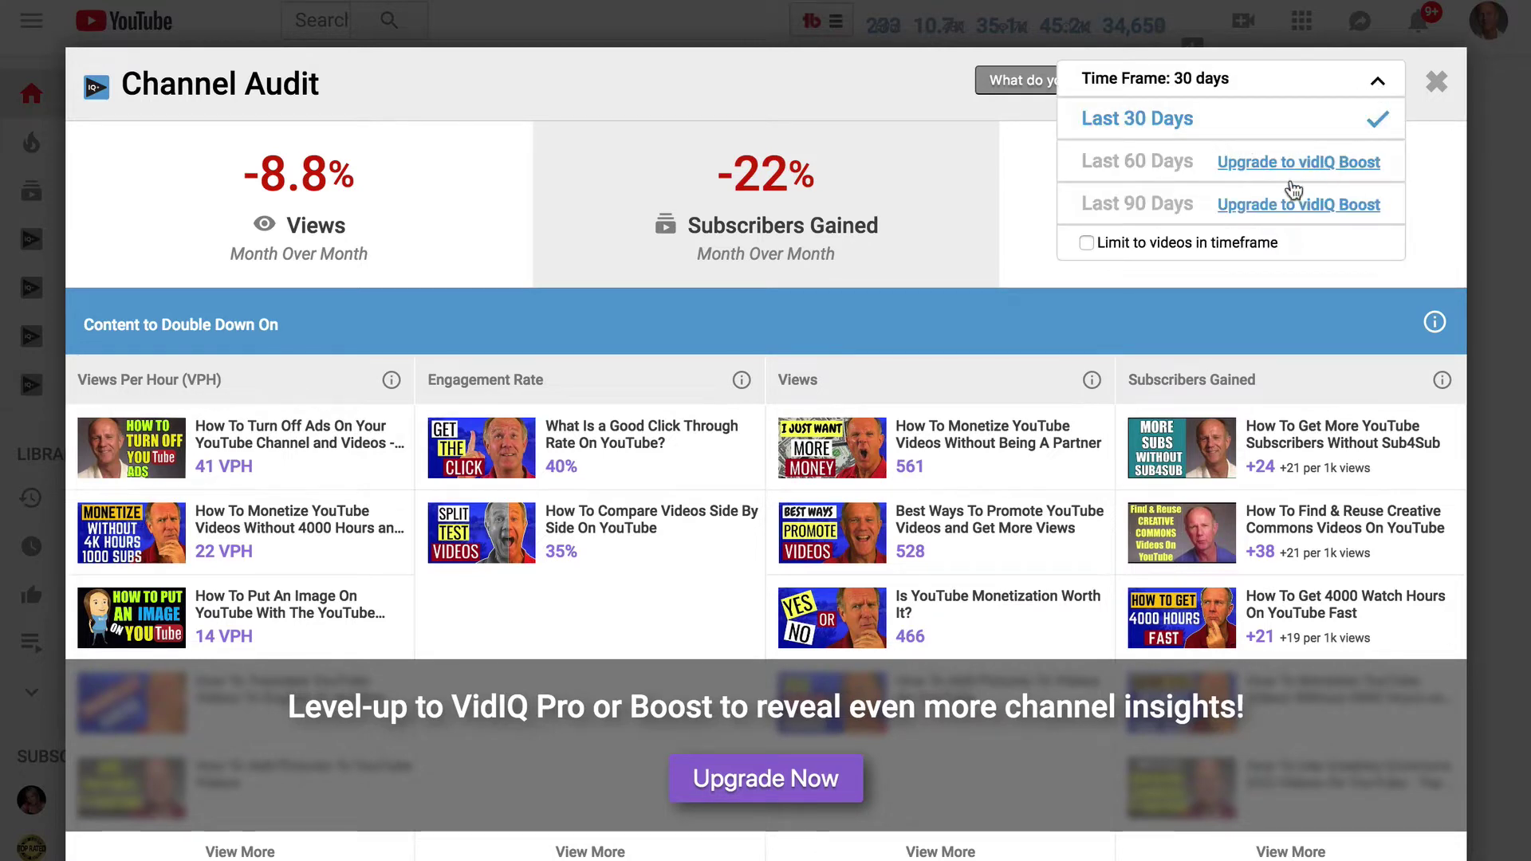
left_click(1367, 86)
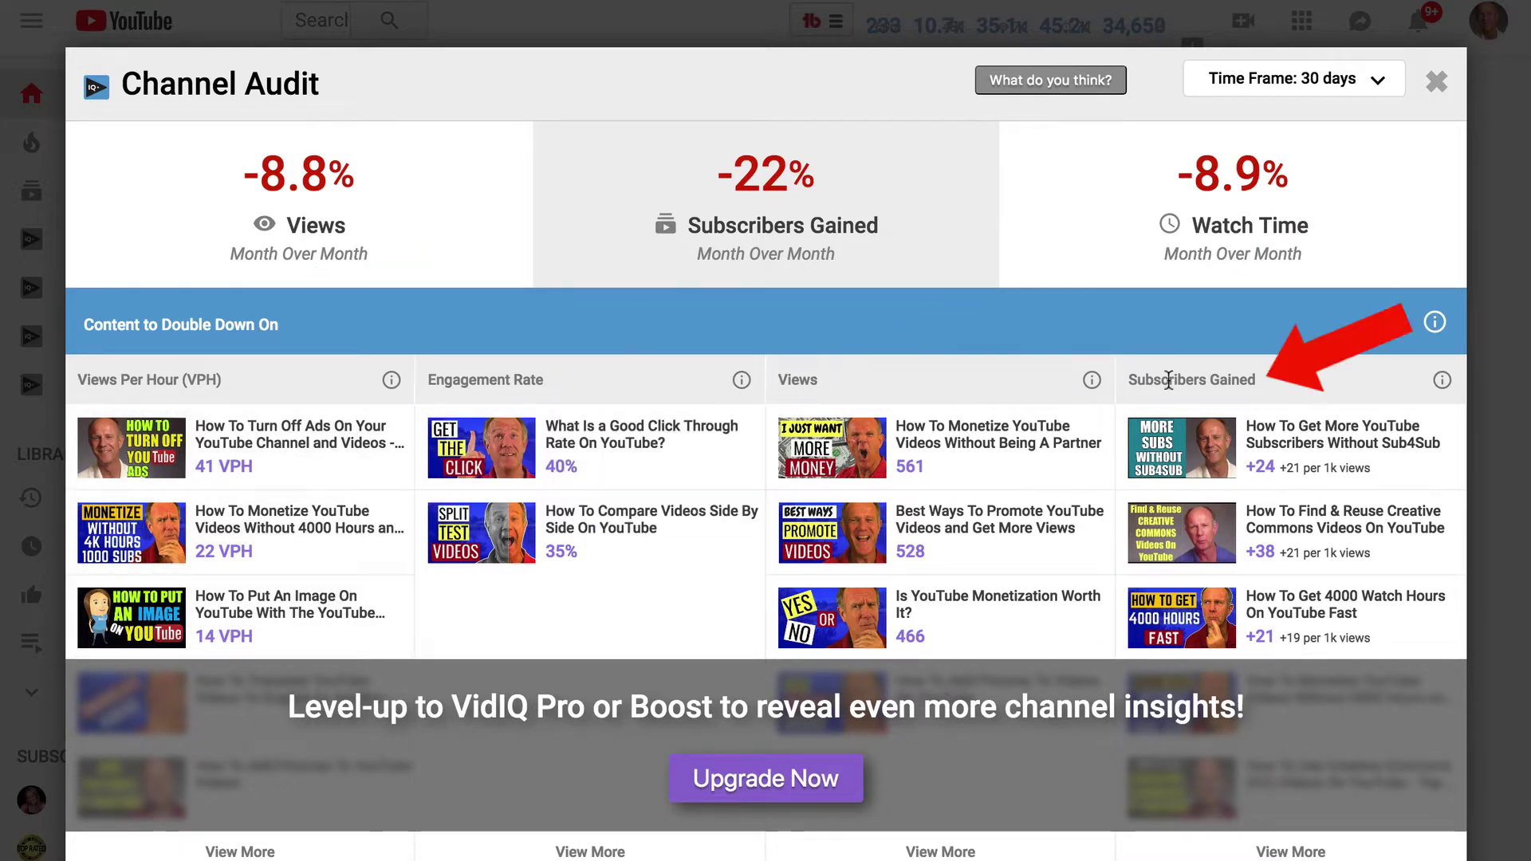
scroll(440, 56, "down", 10)
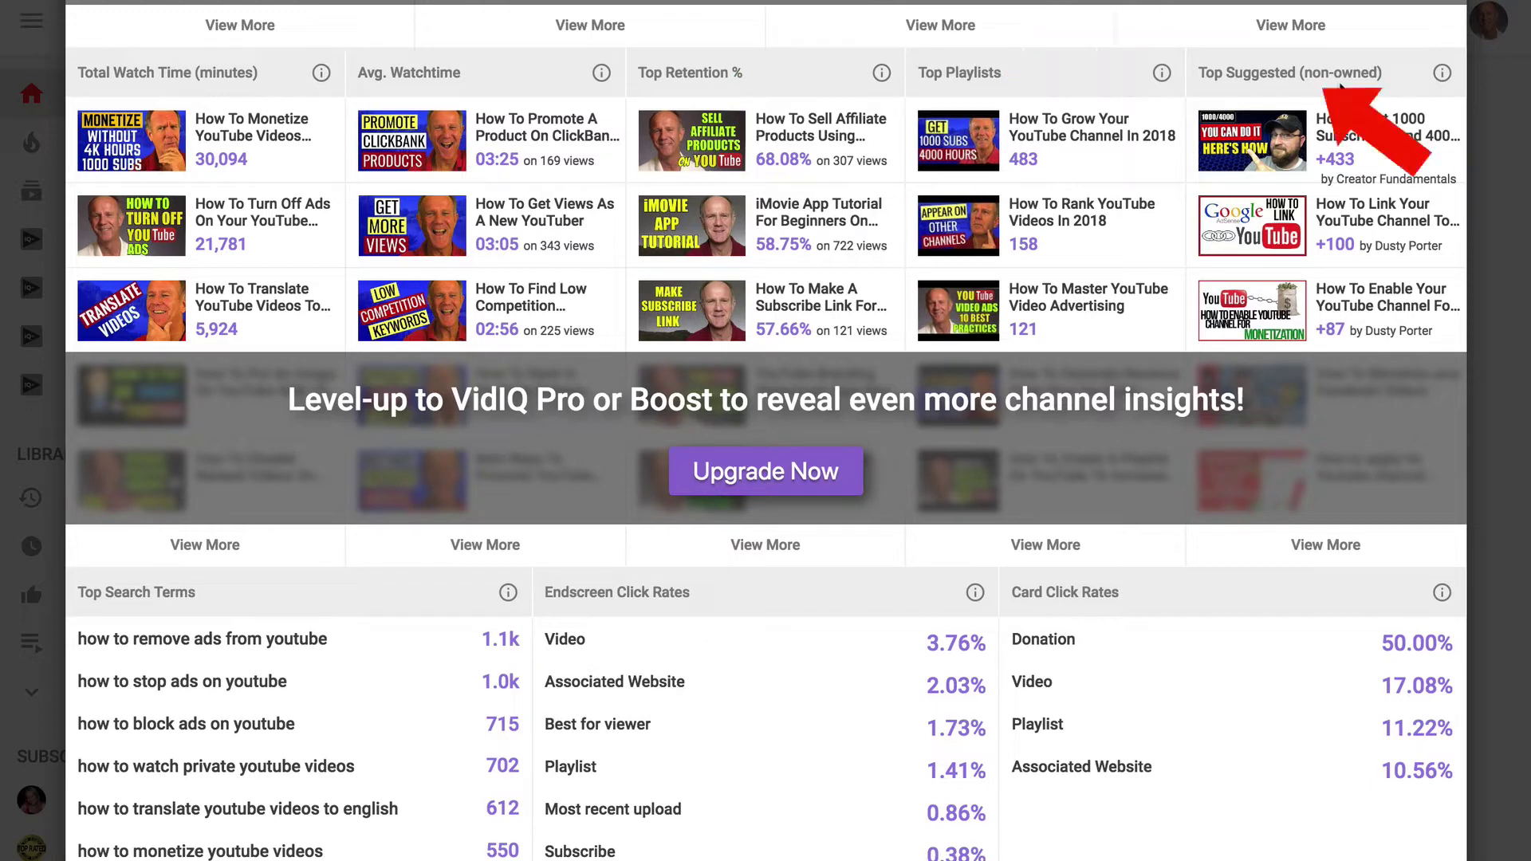
scroll(1342, 87, "down", 7)
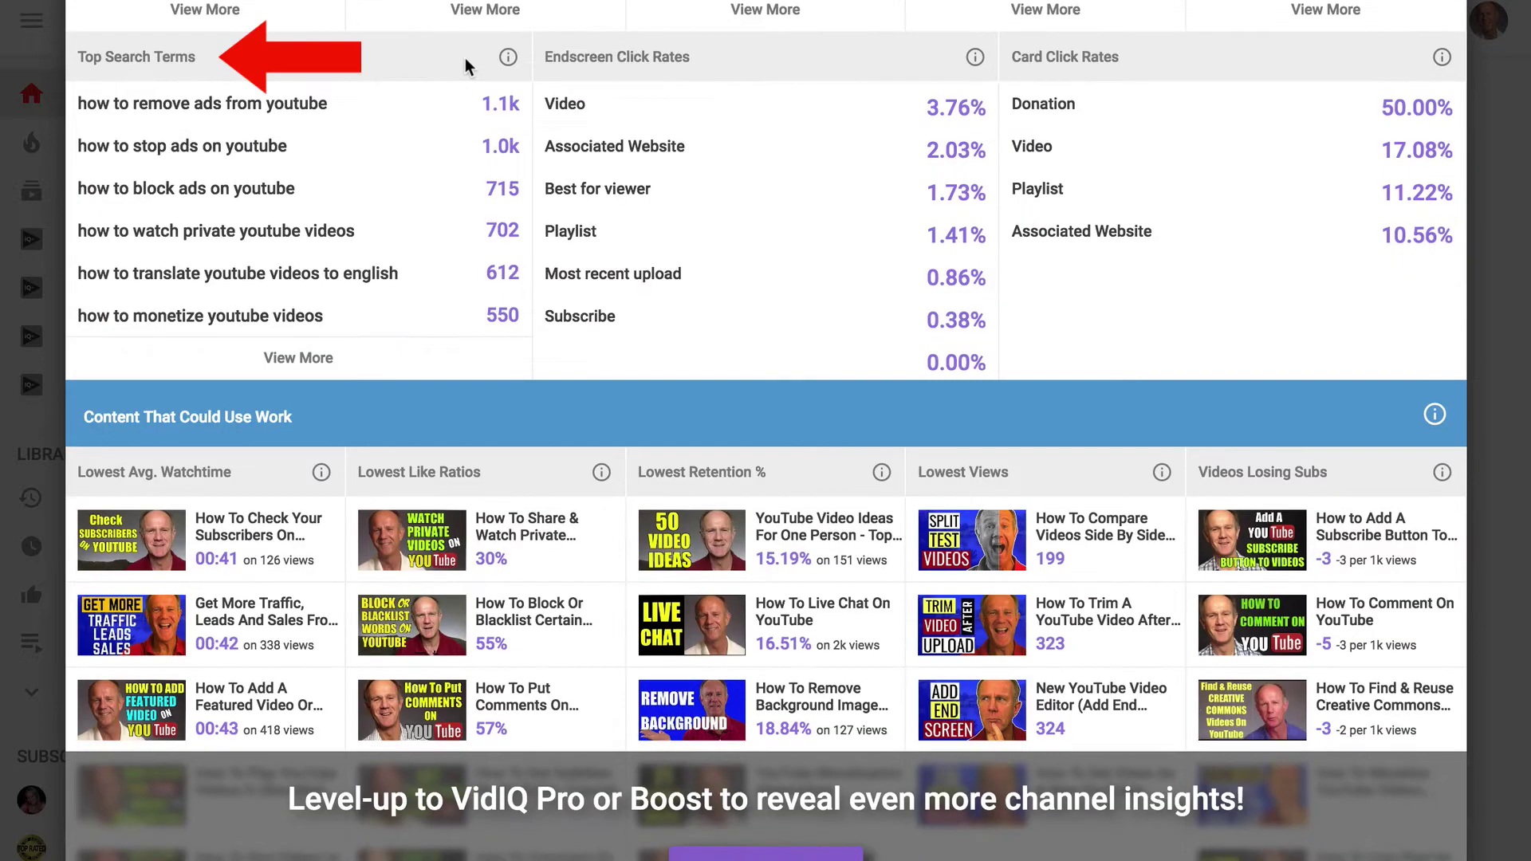
scroll(373, 331, "down", 1)
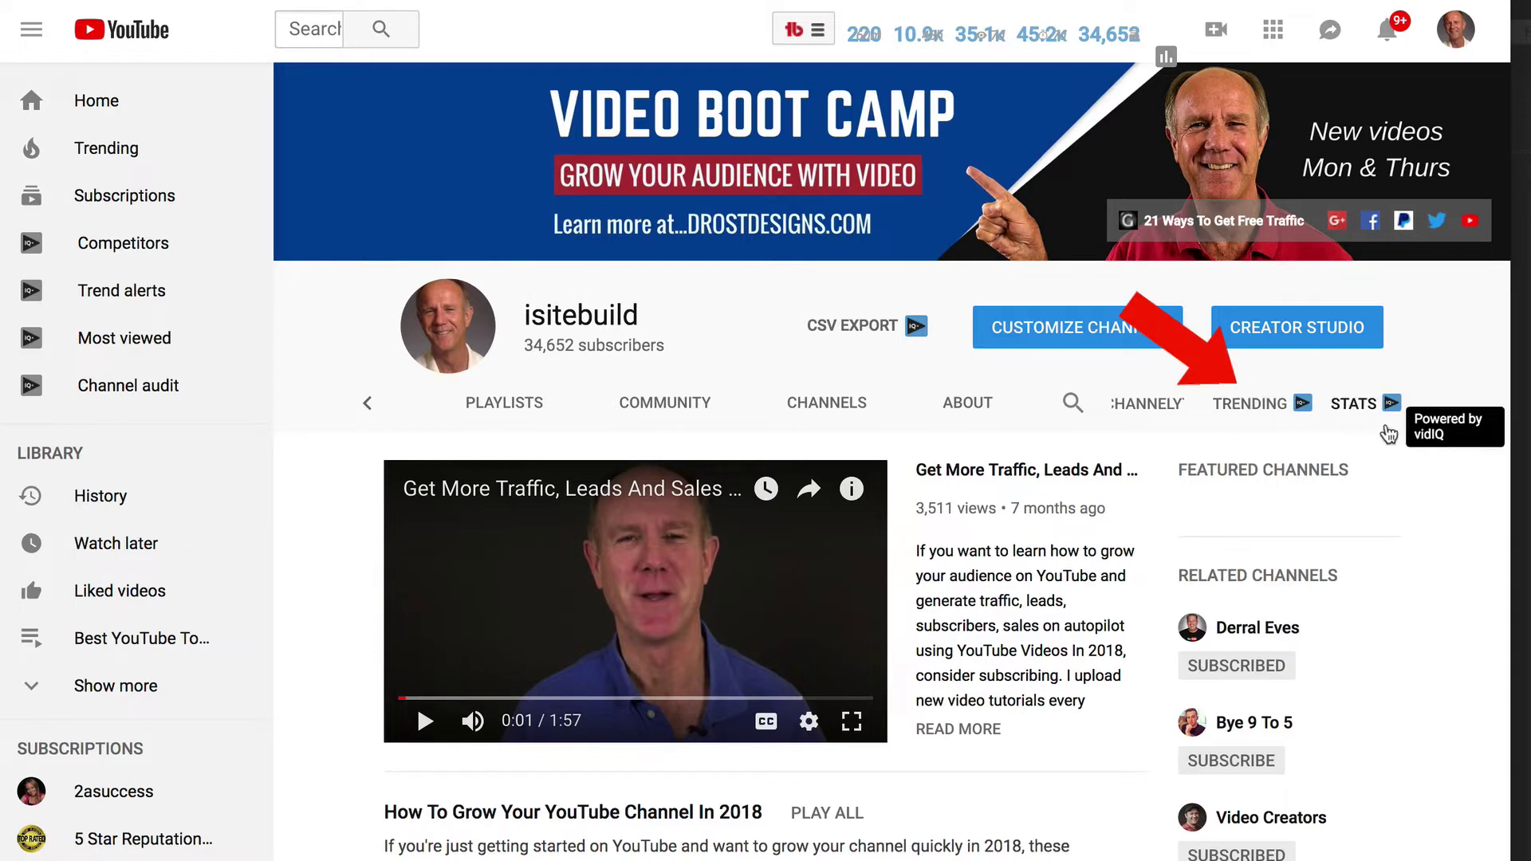
Browse the channel's velocity-ranked videos, top keywords and statistics and rankings.
left_click(1302, 403)
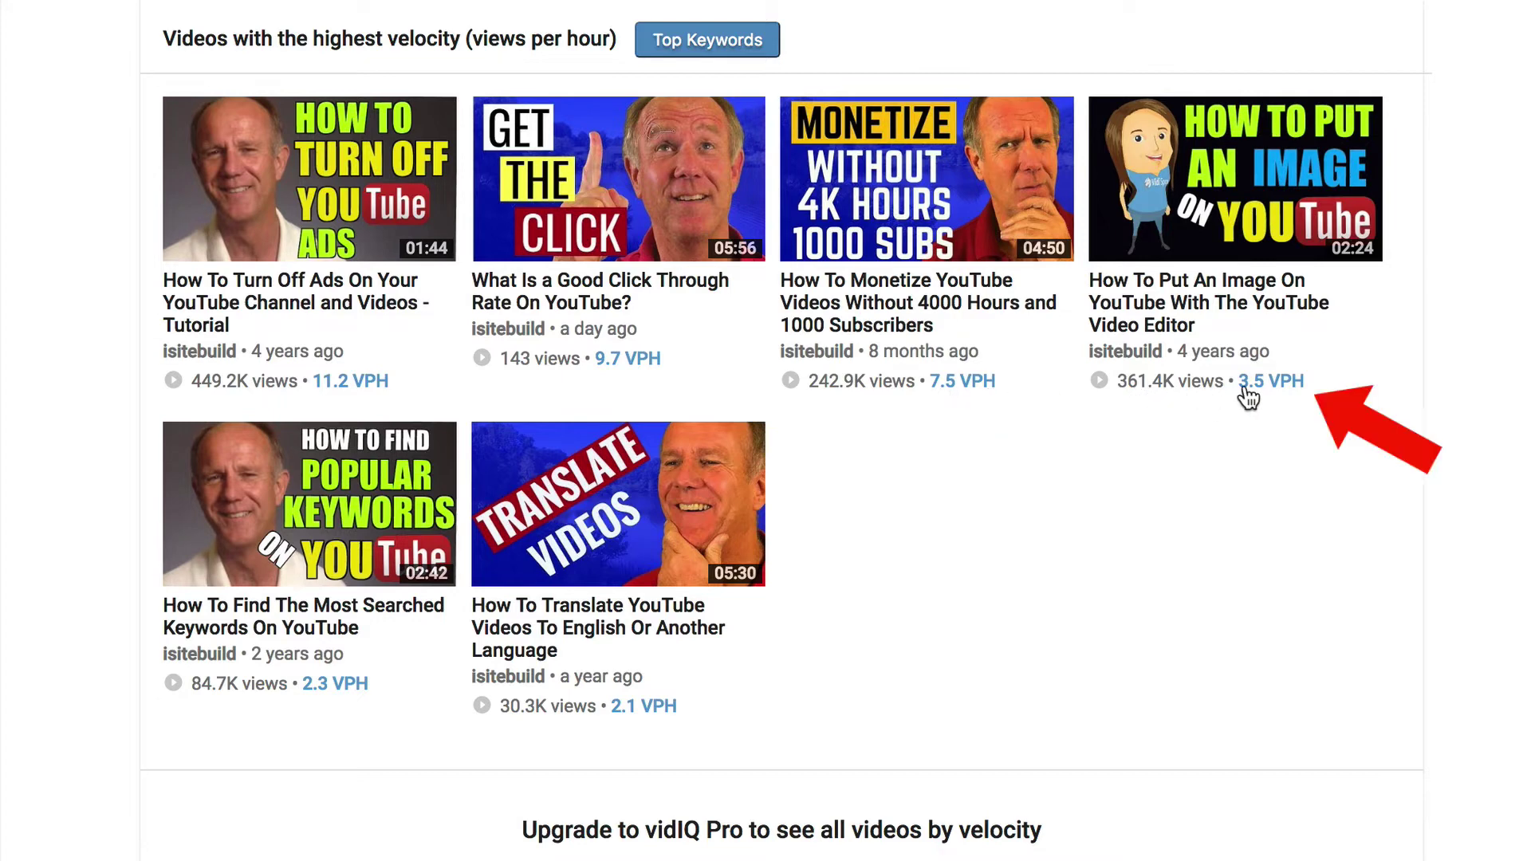
left_click(717, 47)
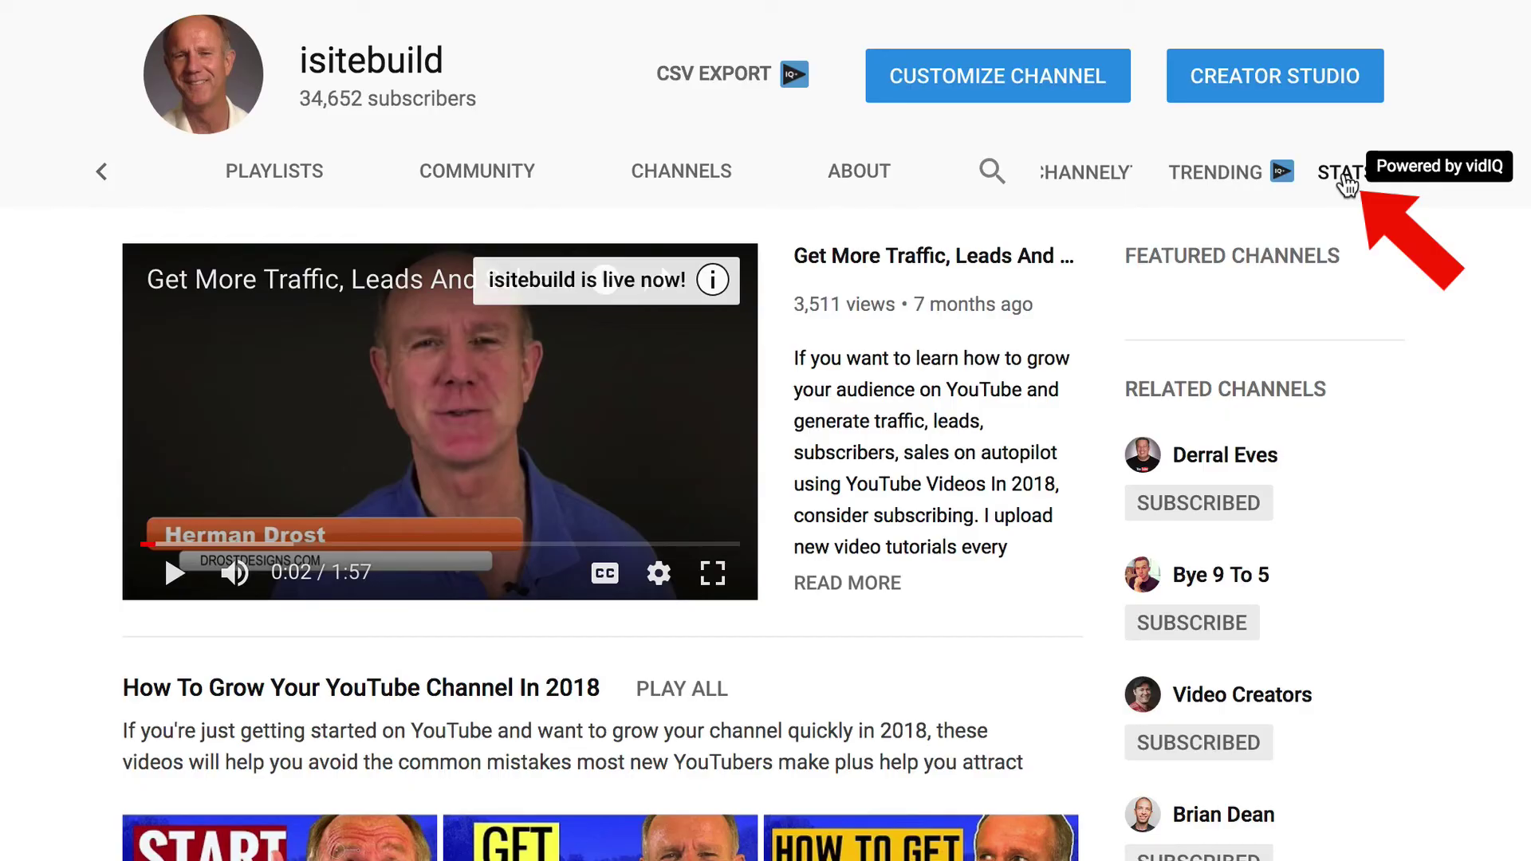
left_click(1345, 183)
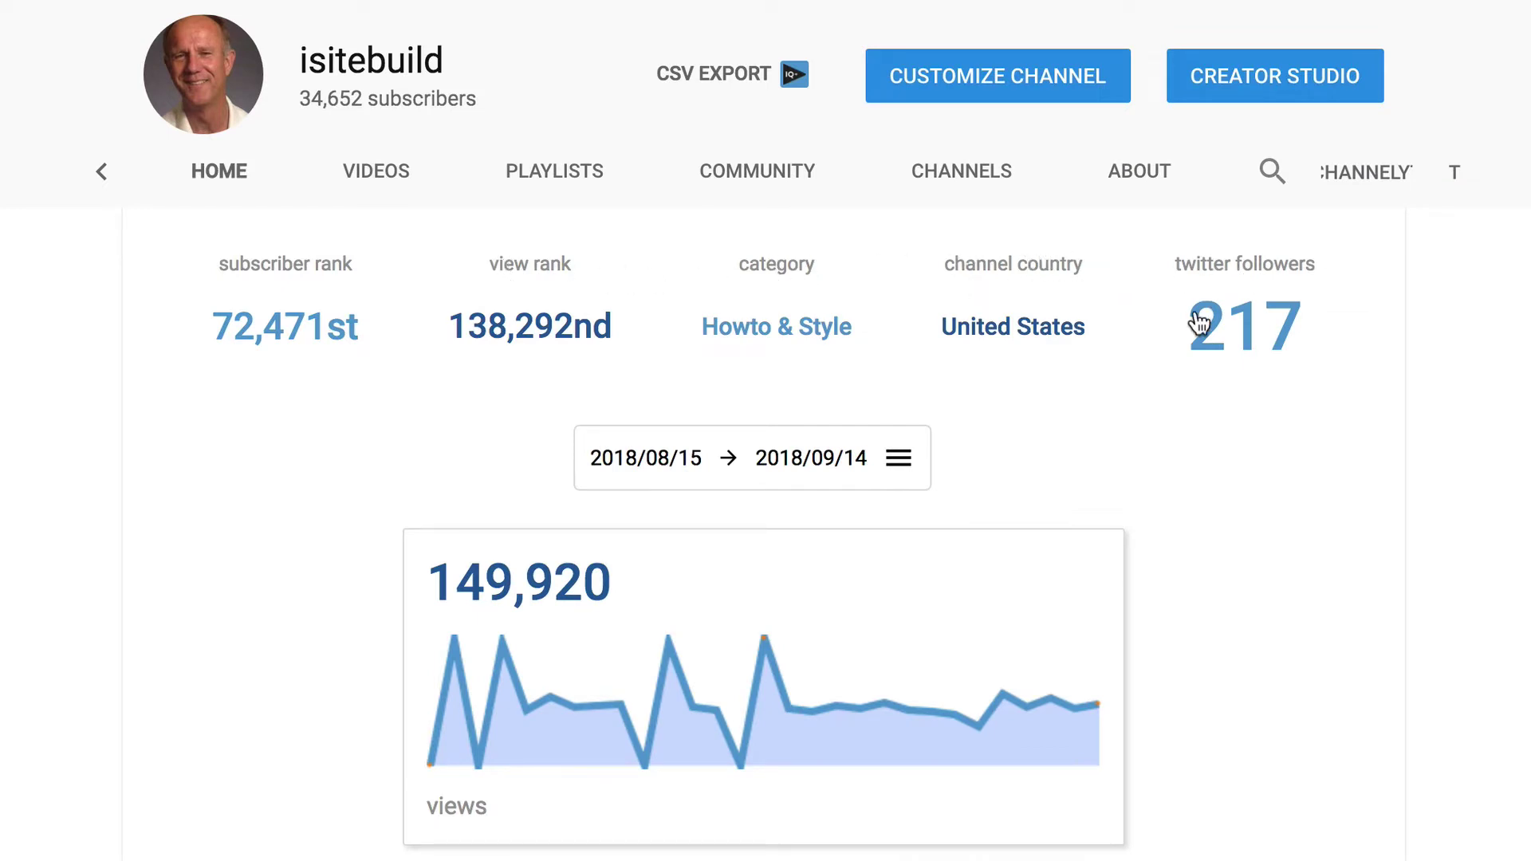
Open the Creator Studio Videos list of all 725 uploads.
scroll(1196, 324, "down", 5)
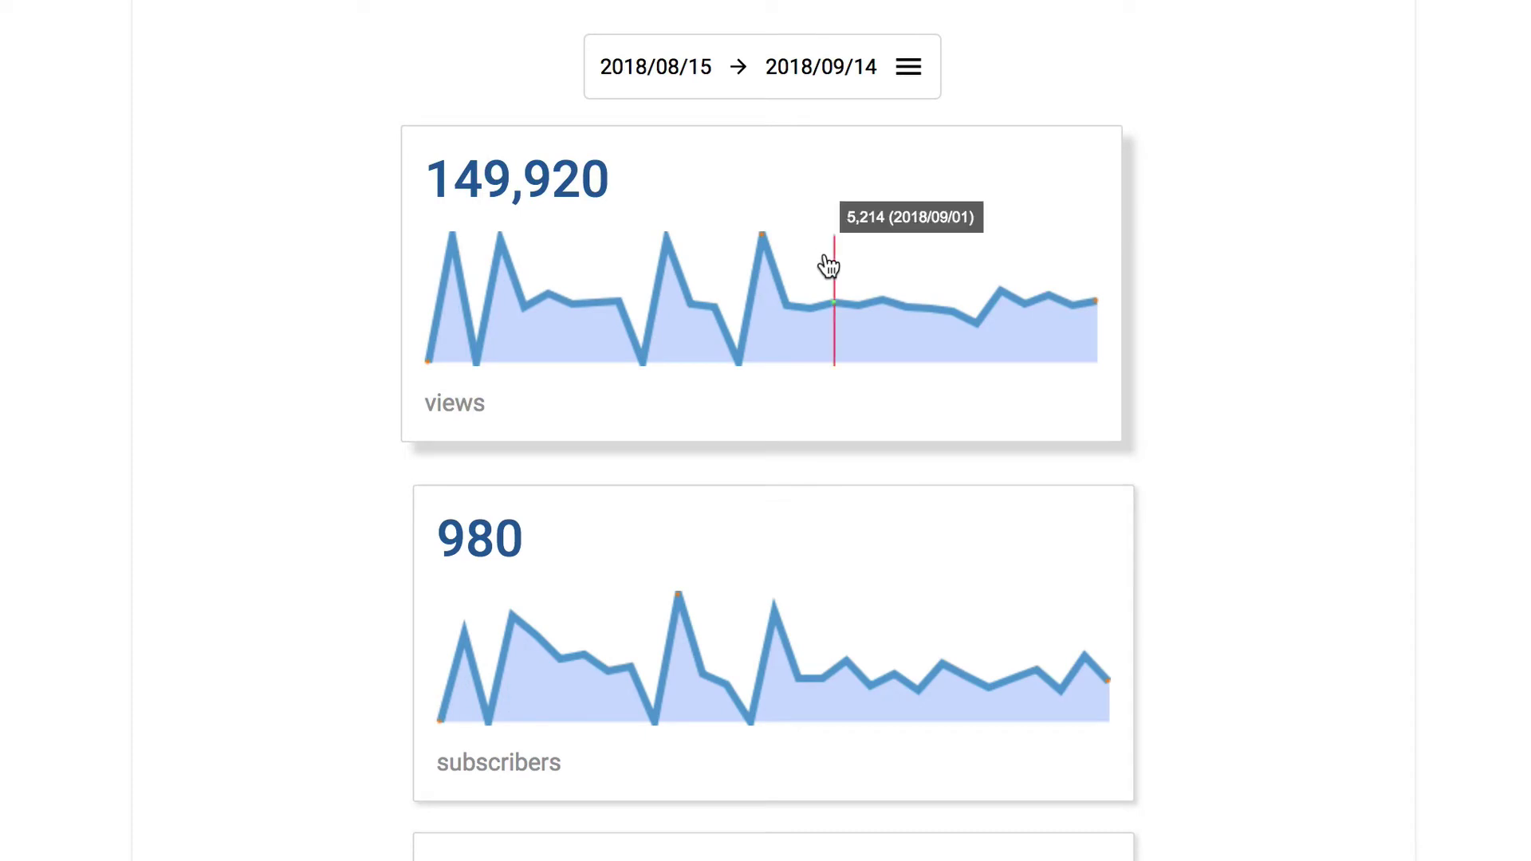
scroll(801, 585, "down", 4)
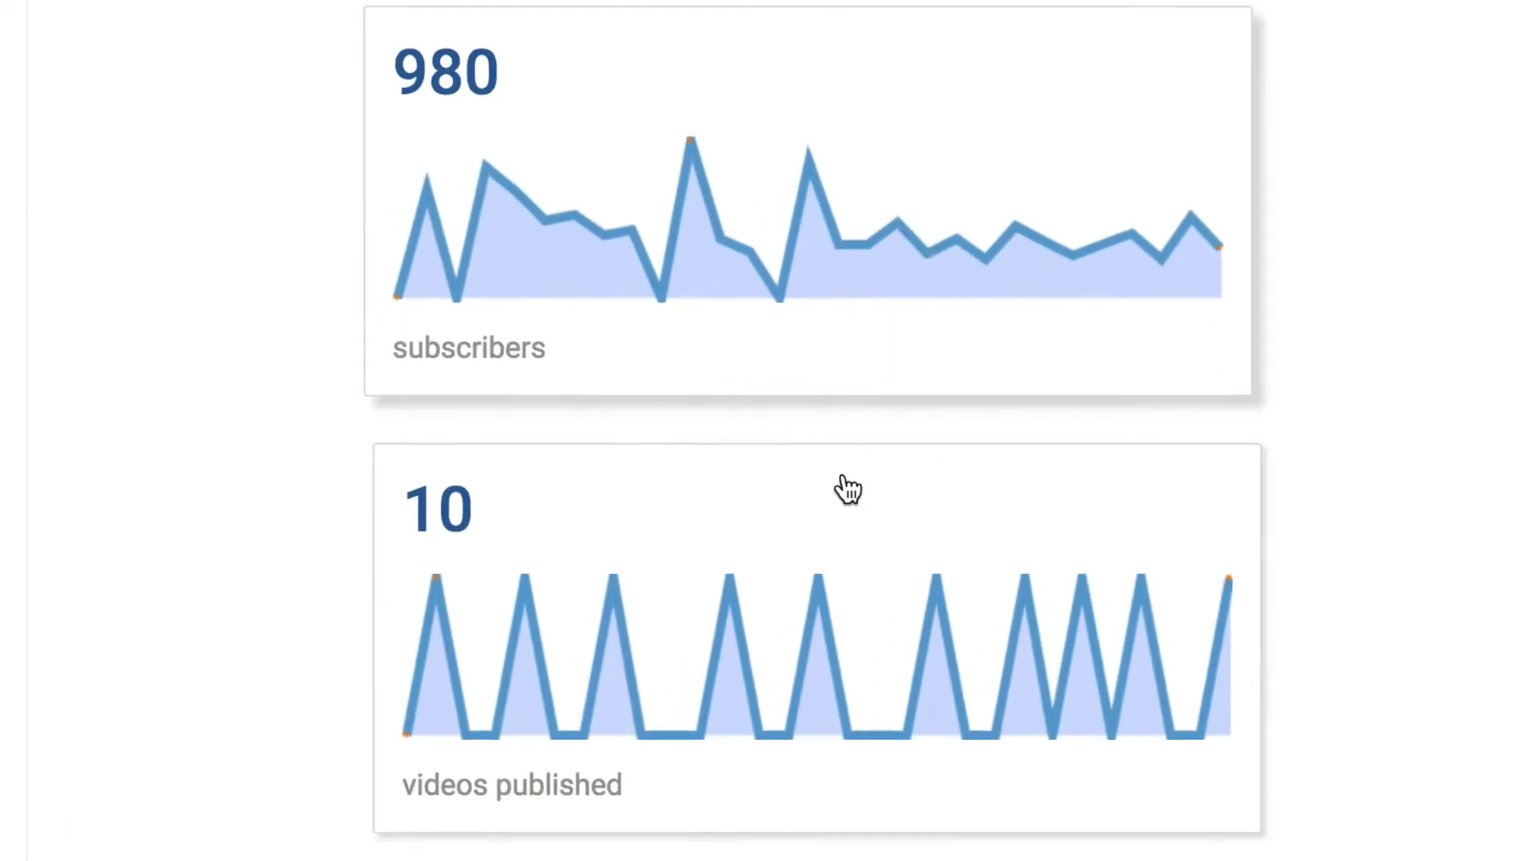
mouse_move(877, 580)
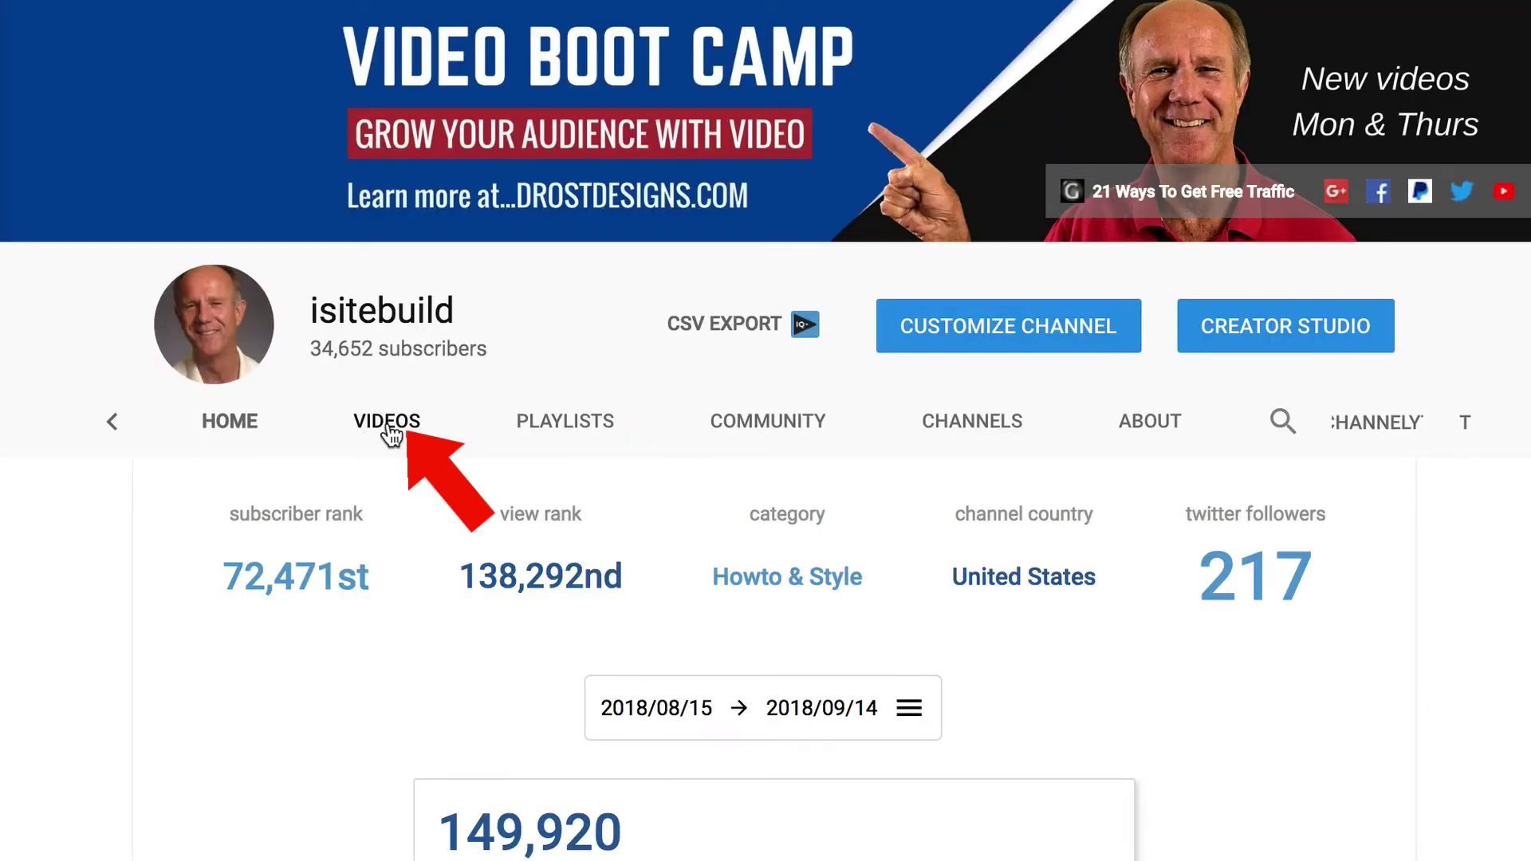
left_click(387, 422)
mouse_move(371, 286)
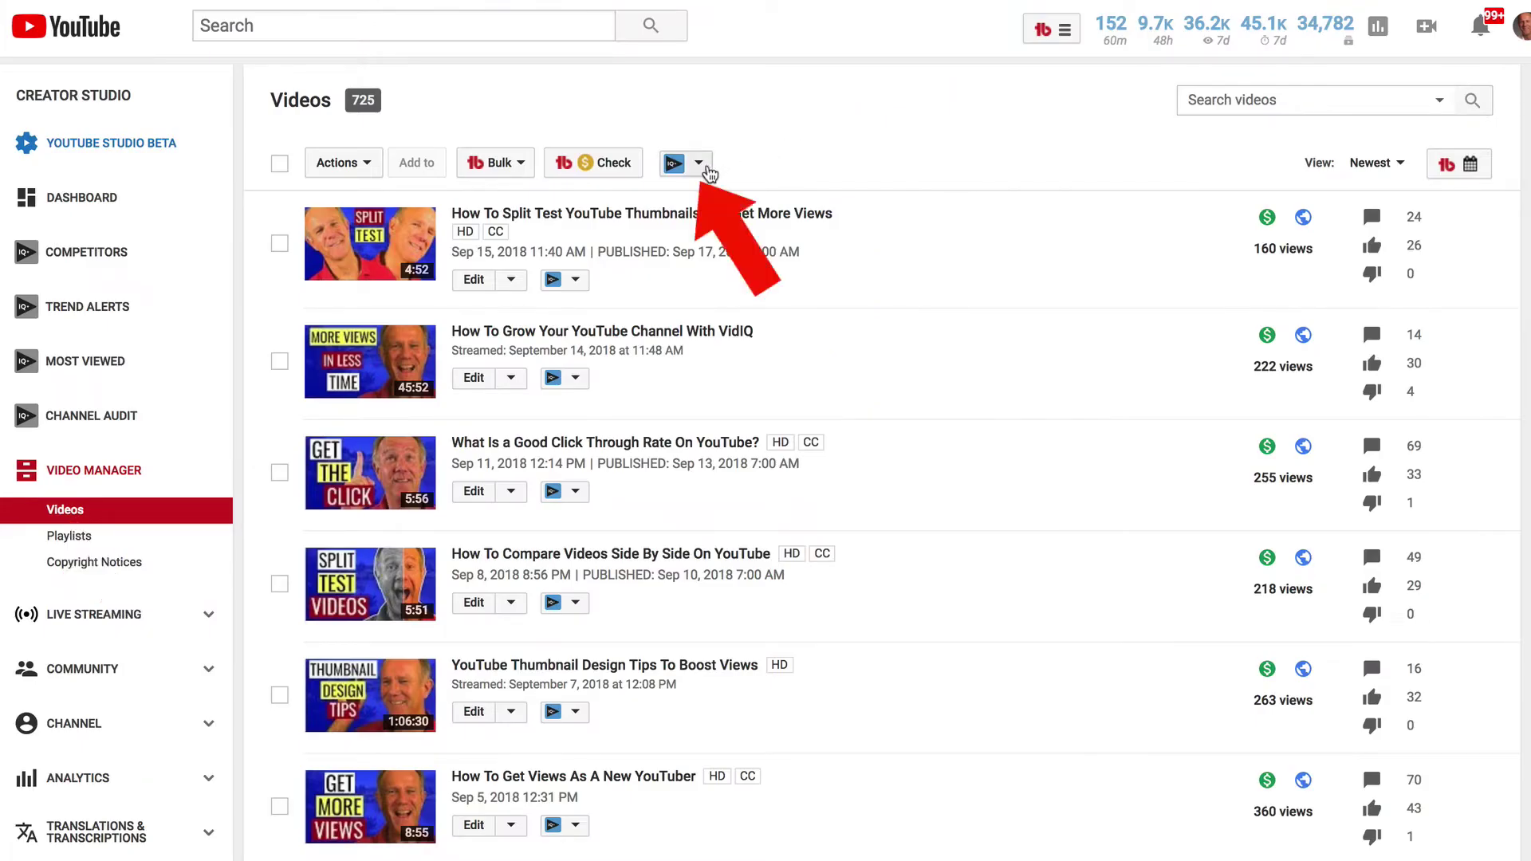
Browse vidIQ bulk tools: CSV export, mass edit, cards and endscreens, description campaigns.
left_click(700, 164)
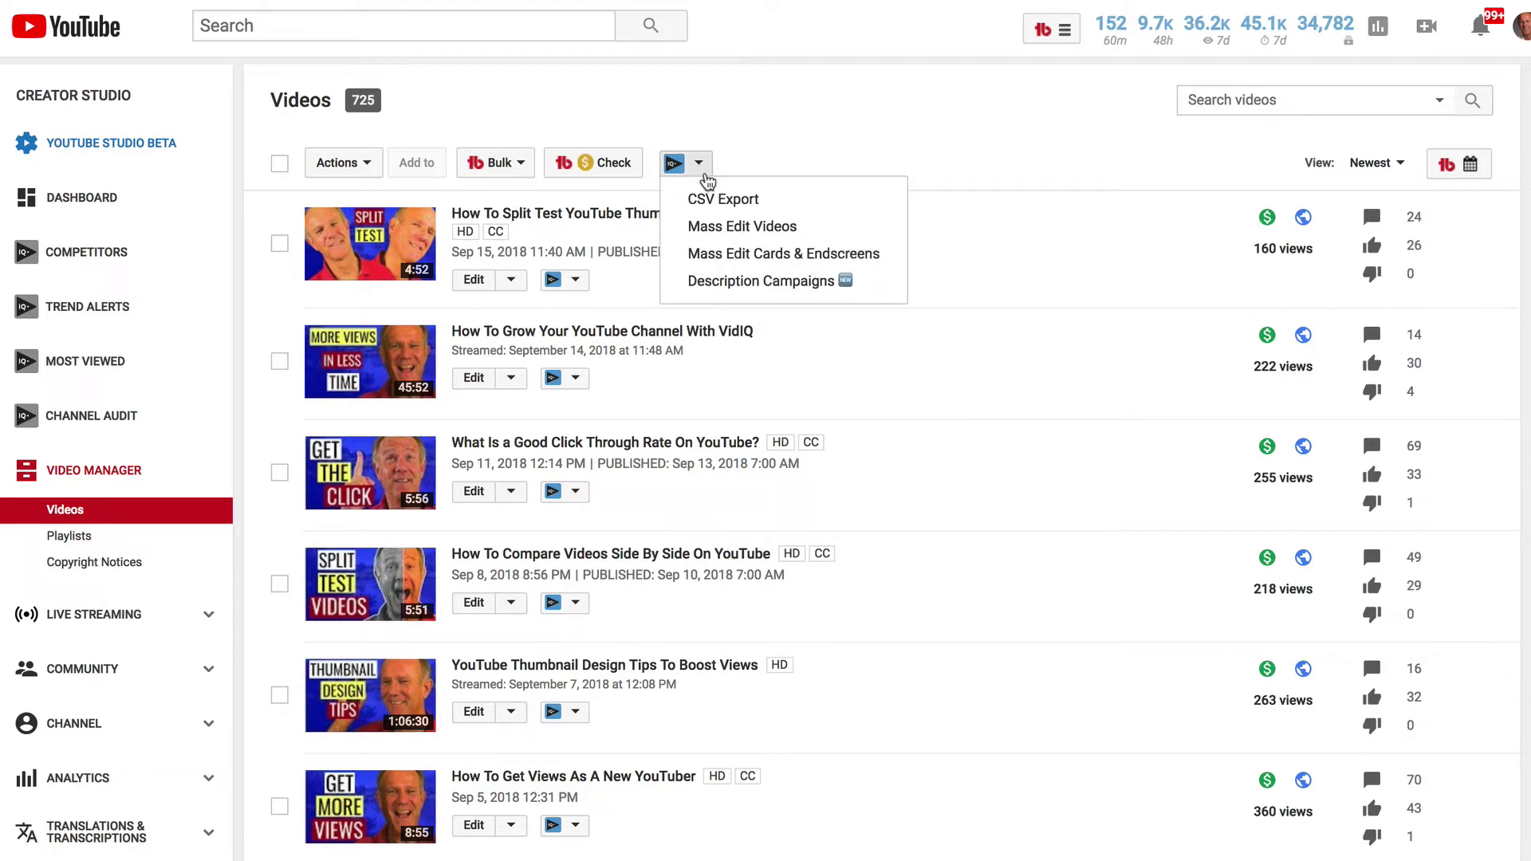
left_click(710, 198)
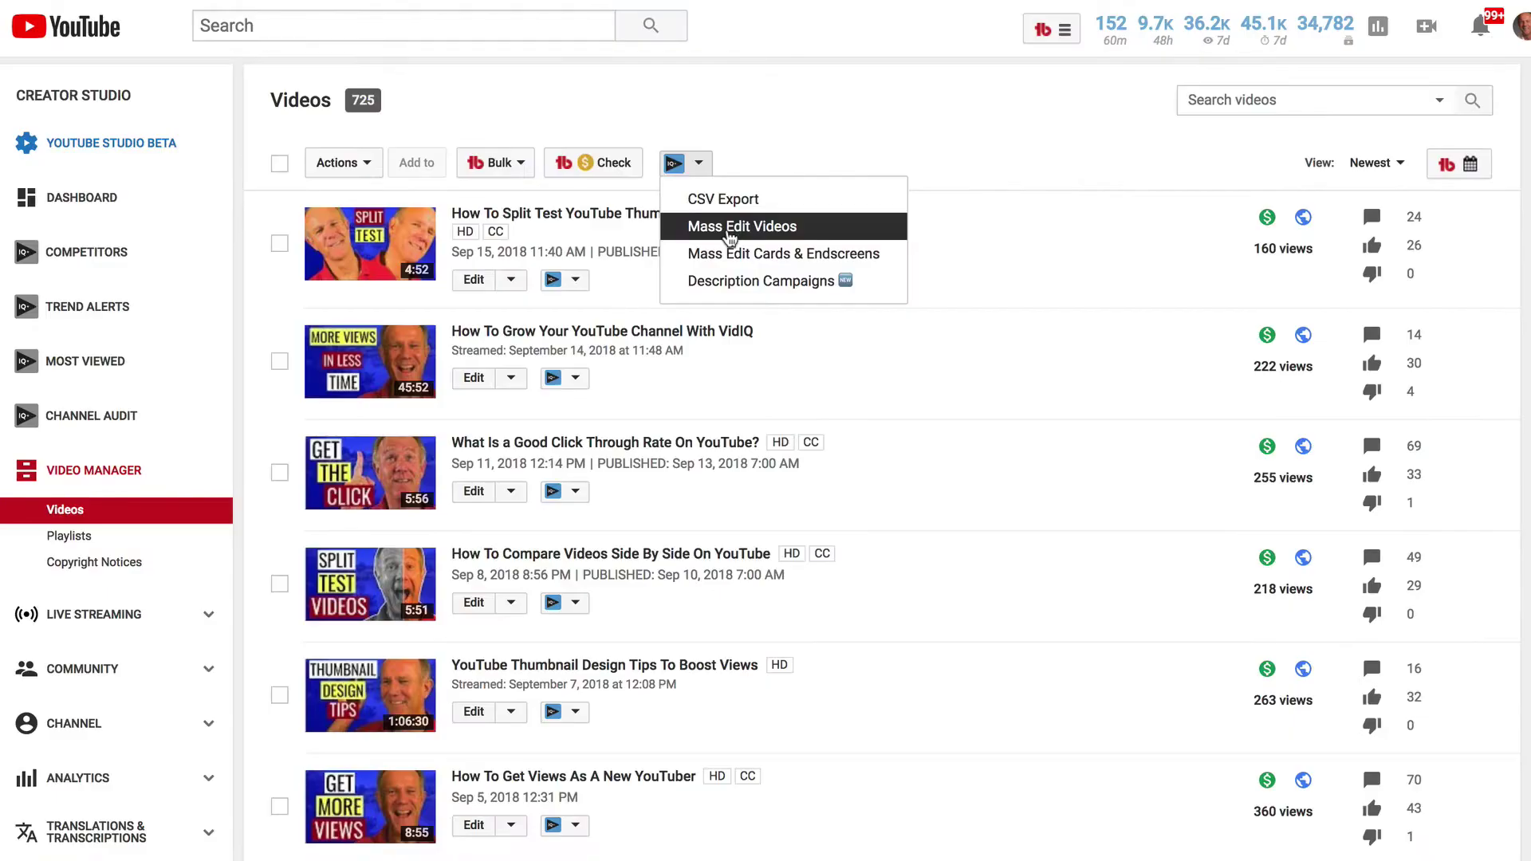
left_click(728, 230)
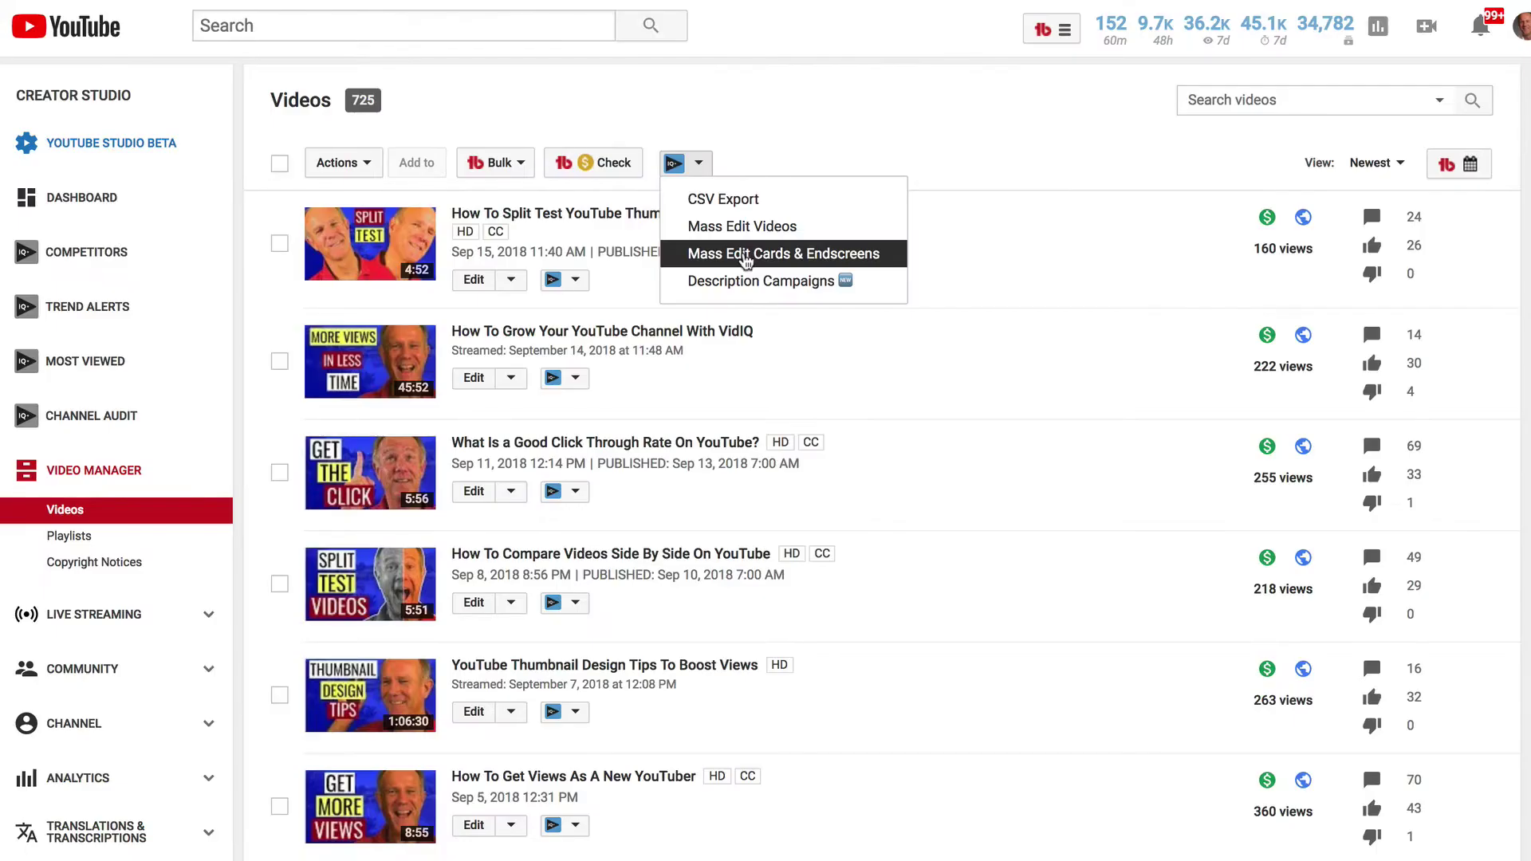
left_click(747, 253)
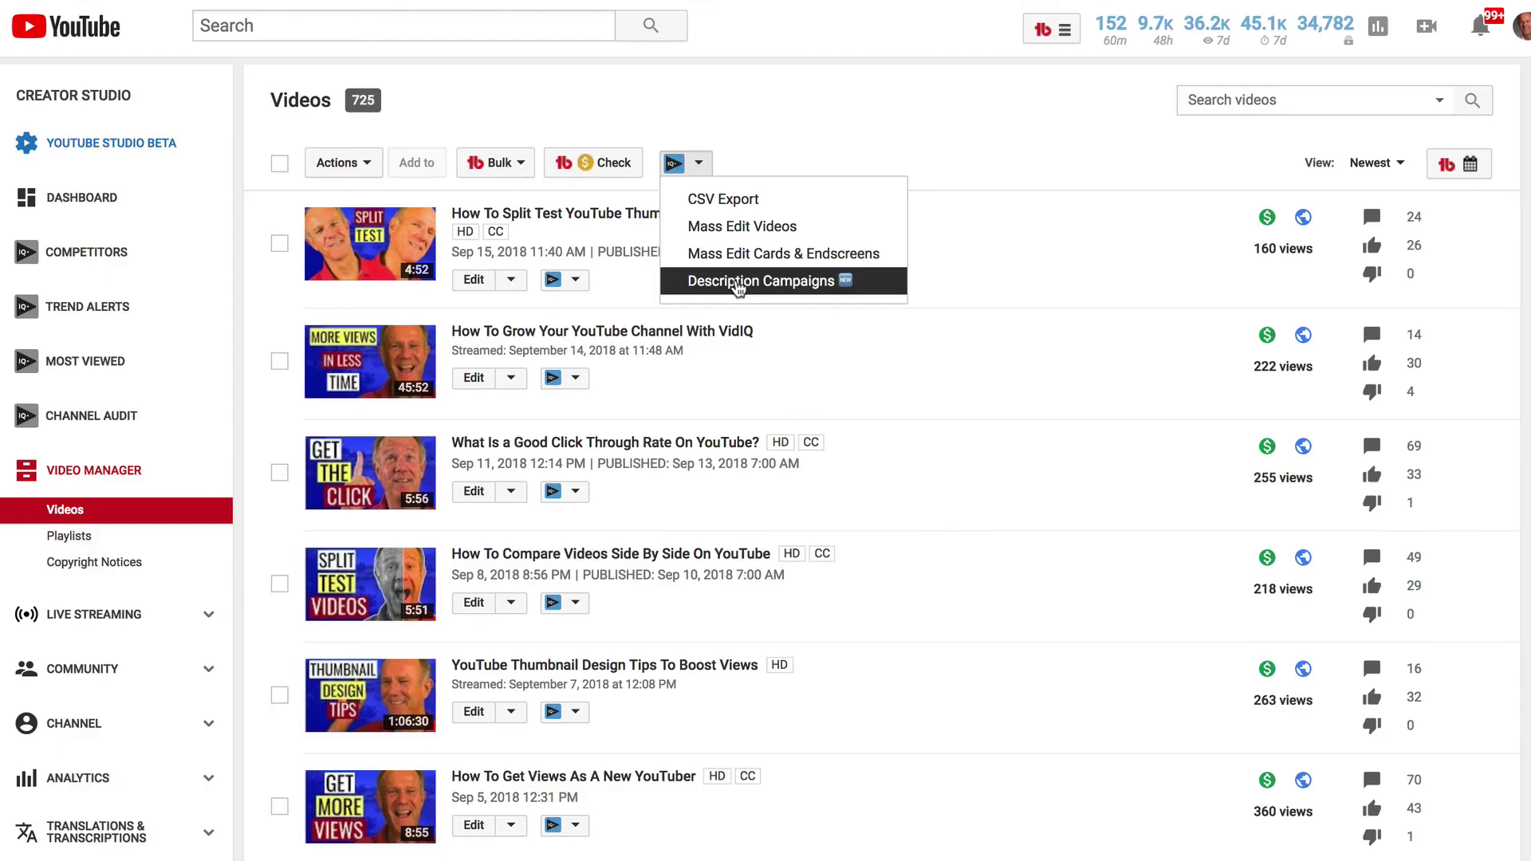
left_click(761, 281)
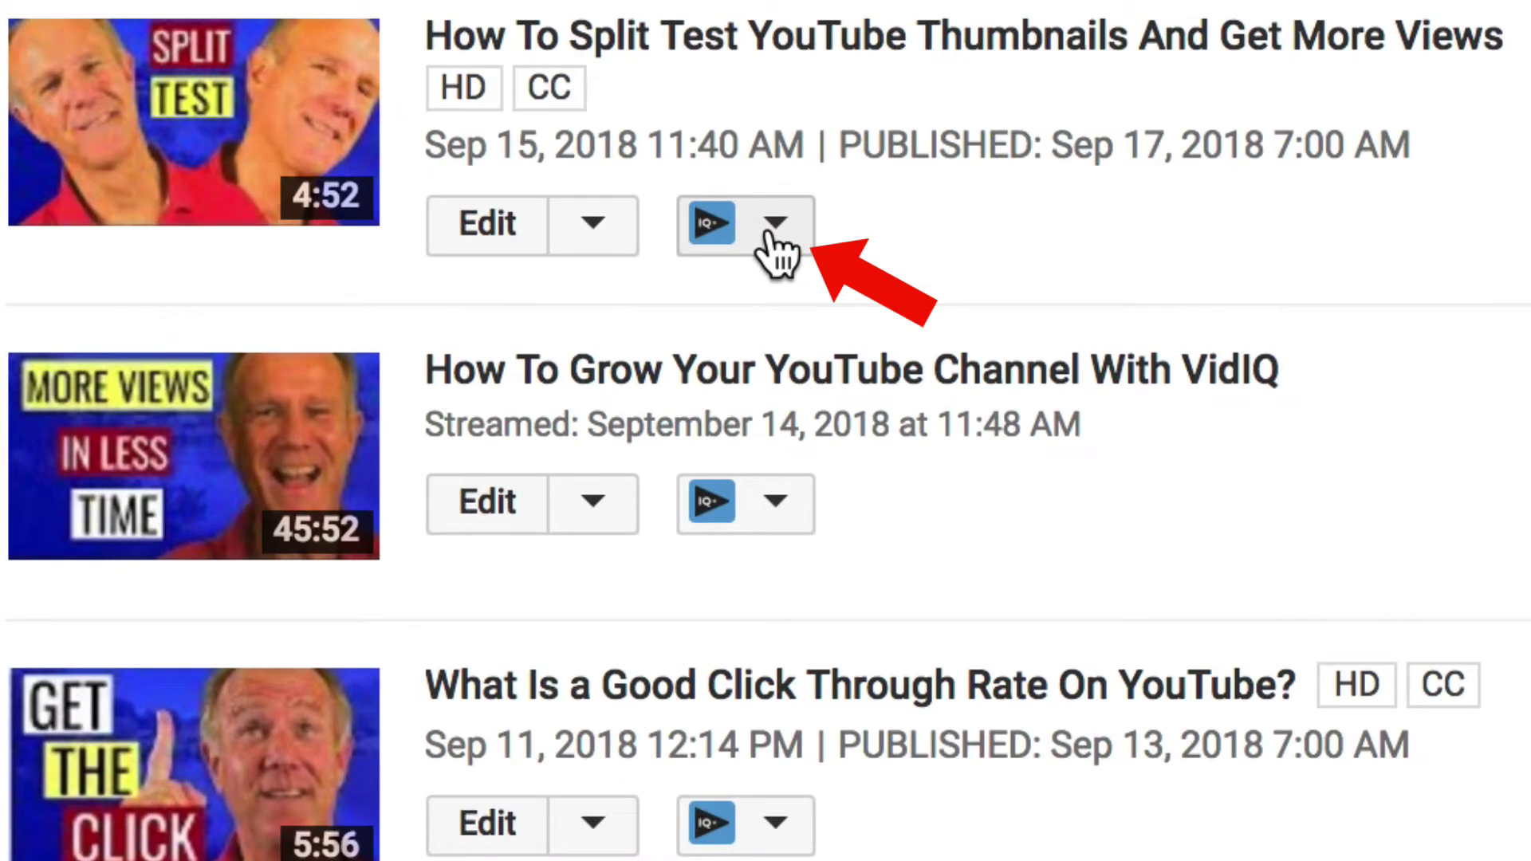
Set the split-test video's Advanced Embed to hide player controls and related videos.
left_click(776, 231)
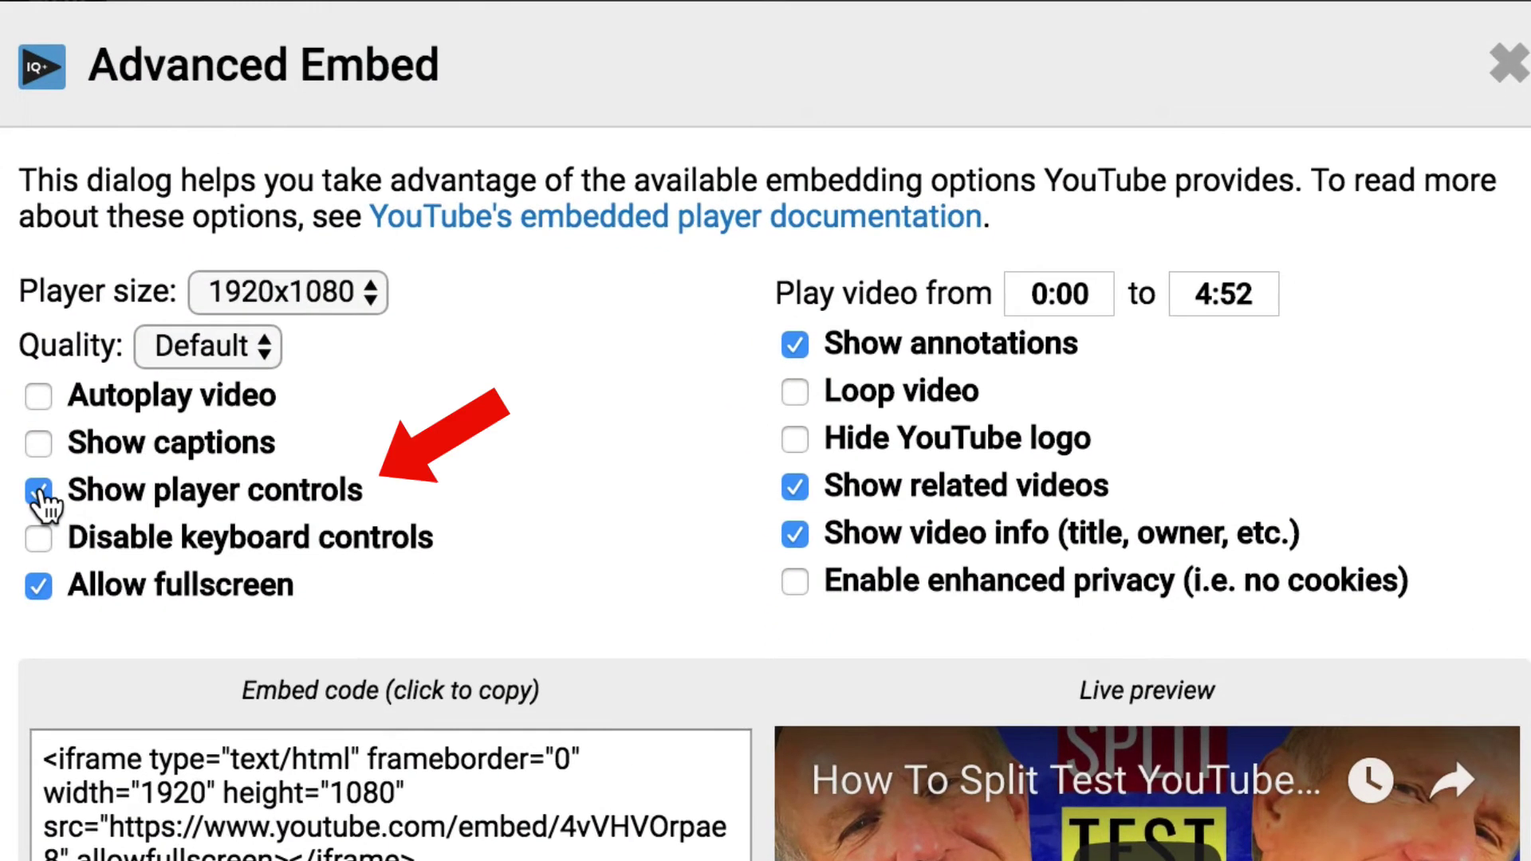
left_click(38, 492)
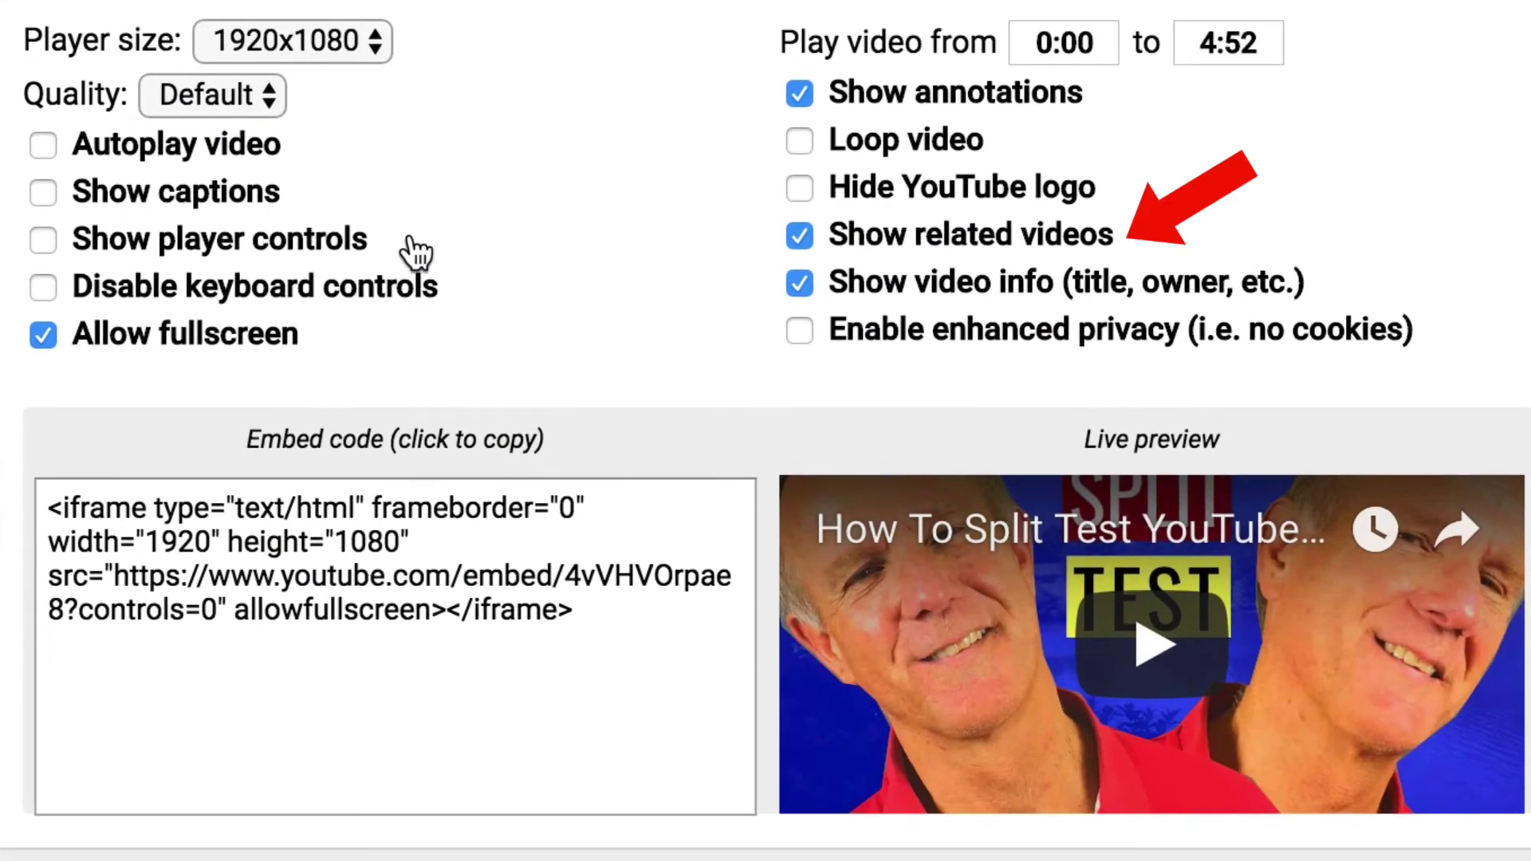
left_click(804, 241)
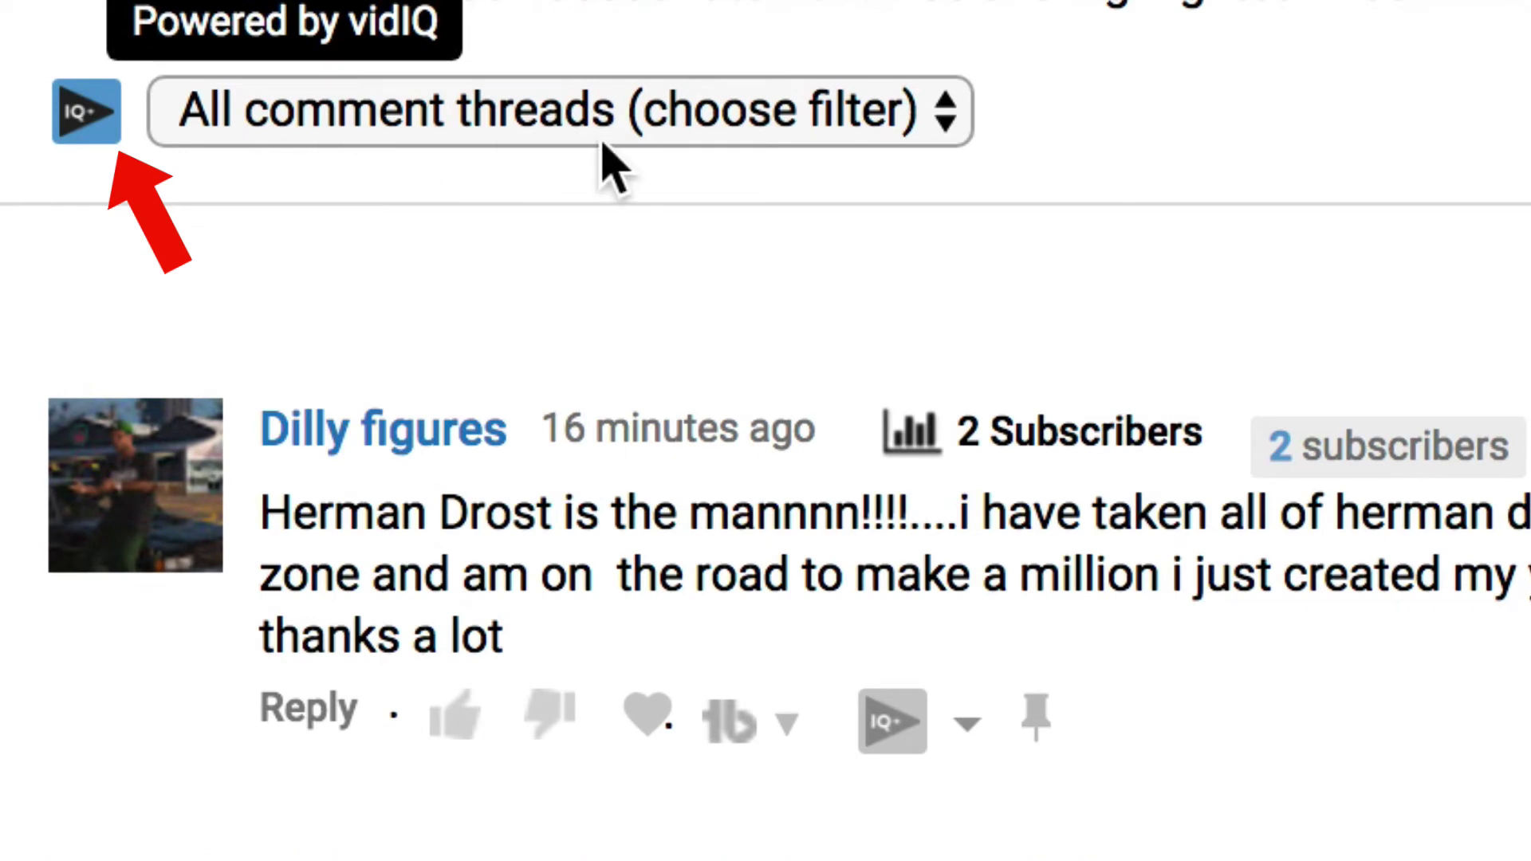
Check the comment filter options, then start a new comment template for replies.
left_click(944, 132)
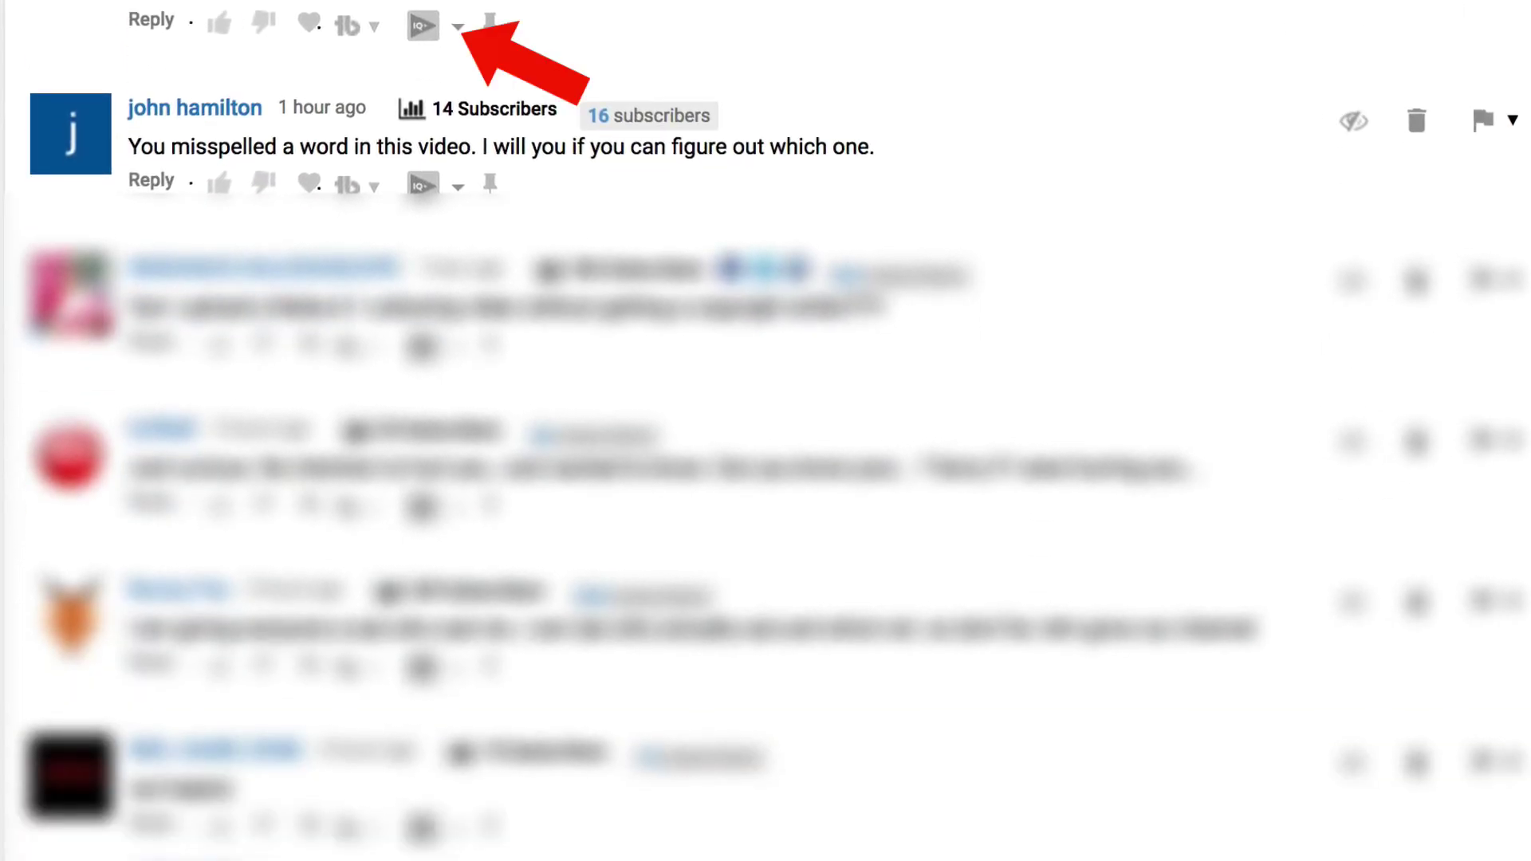
left_click(456, 29)
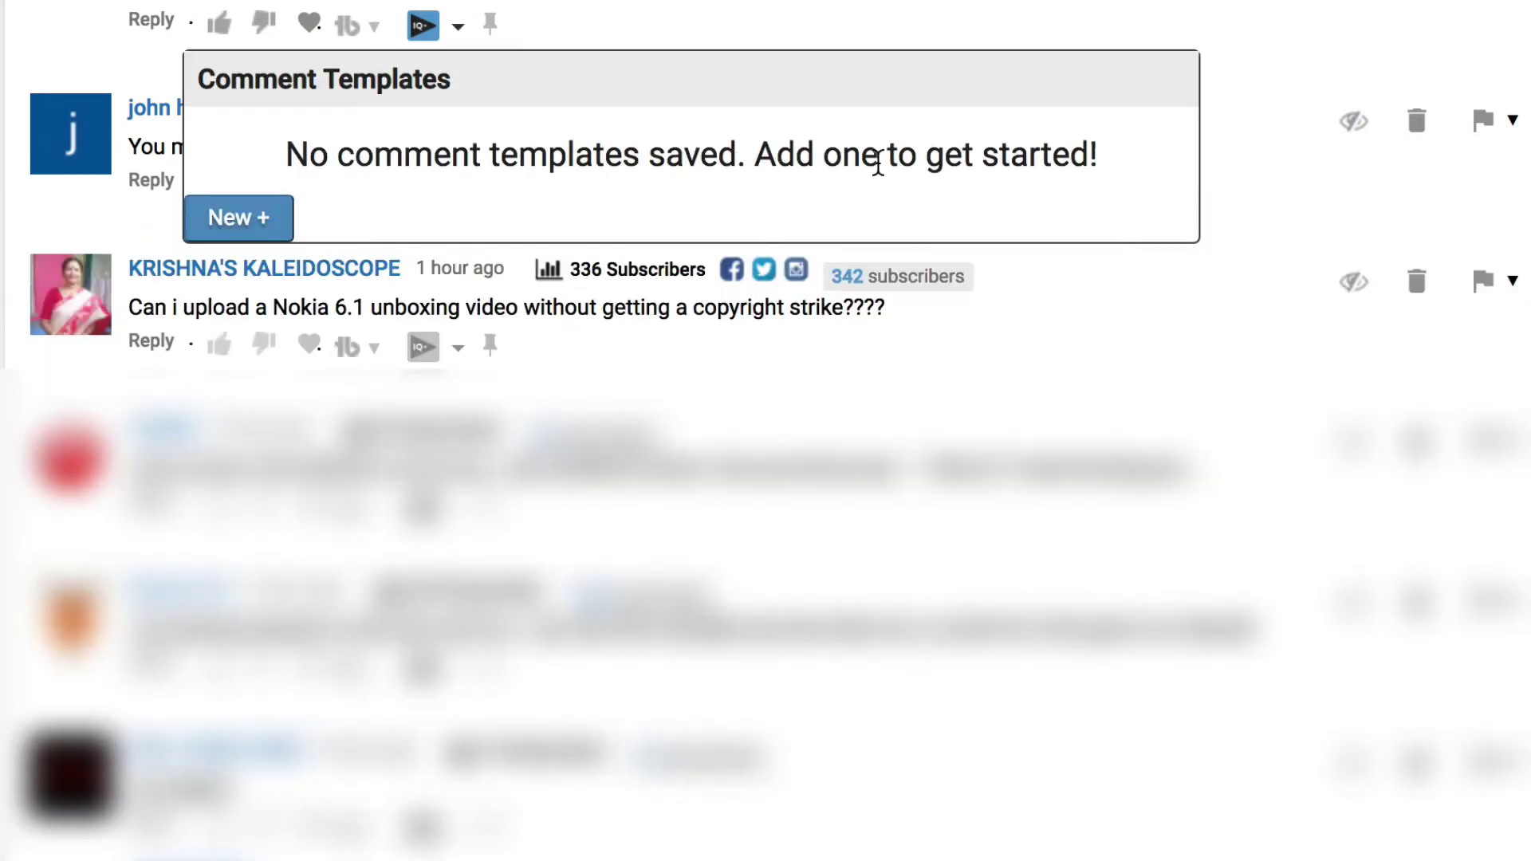
left_click(240, 219)
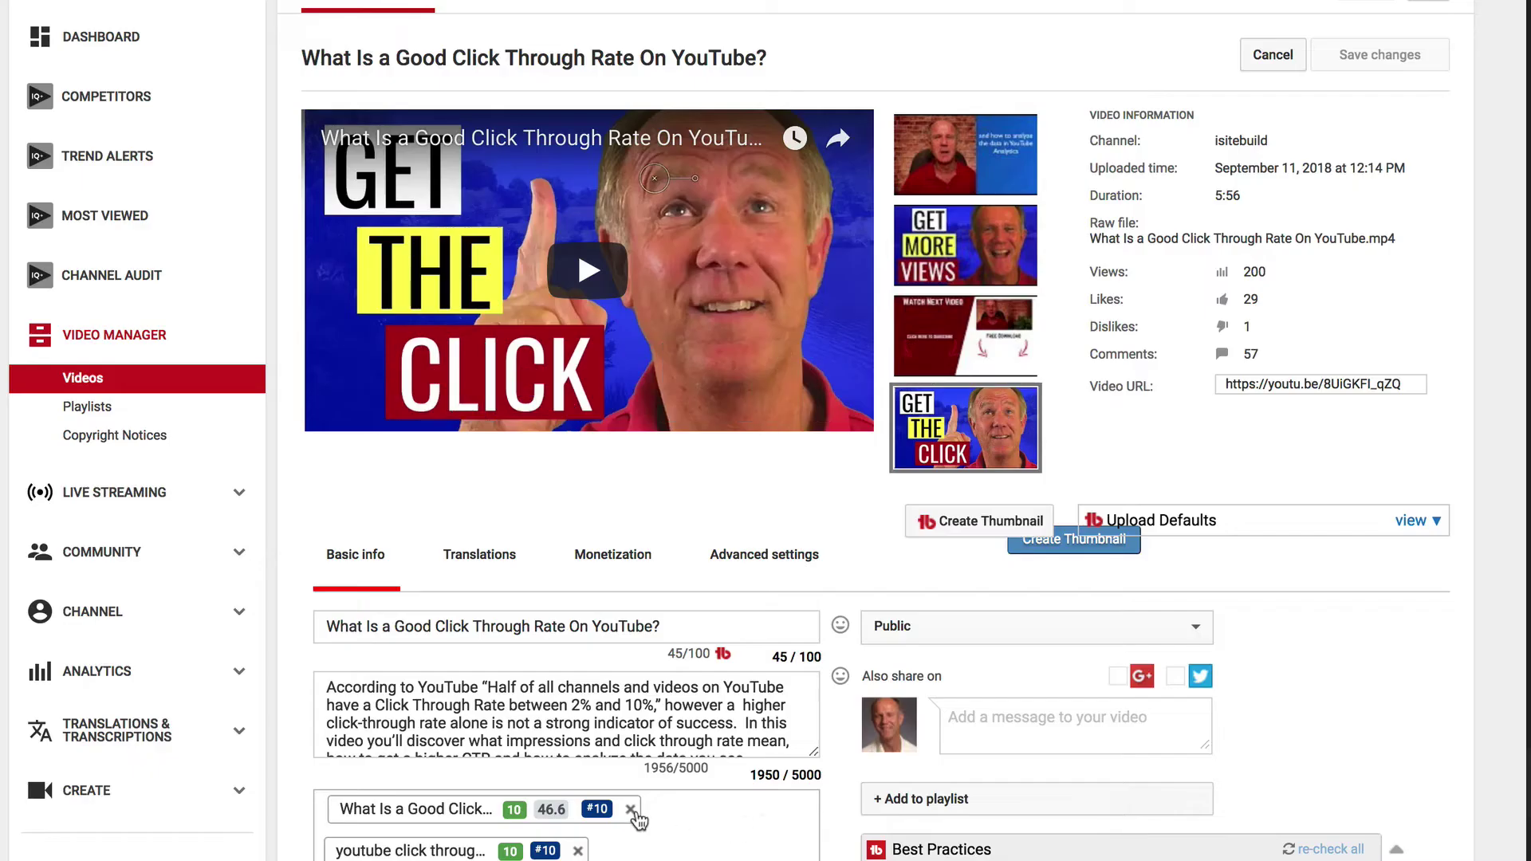
mouse_move(615, 810)
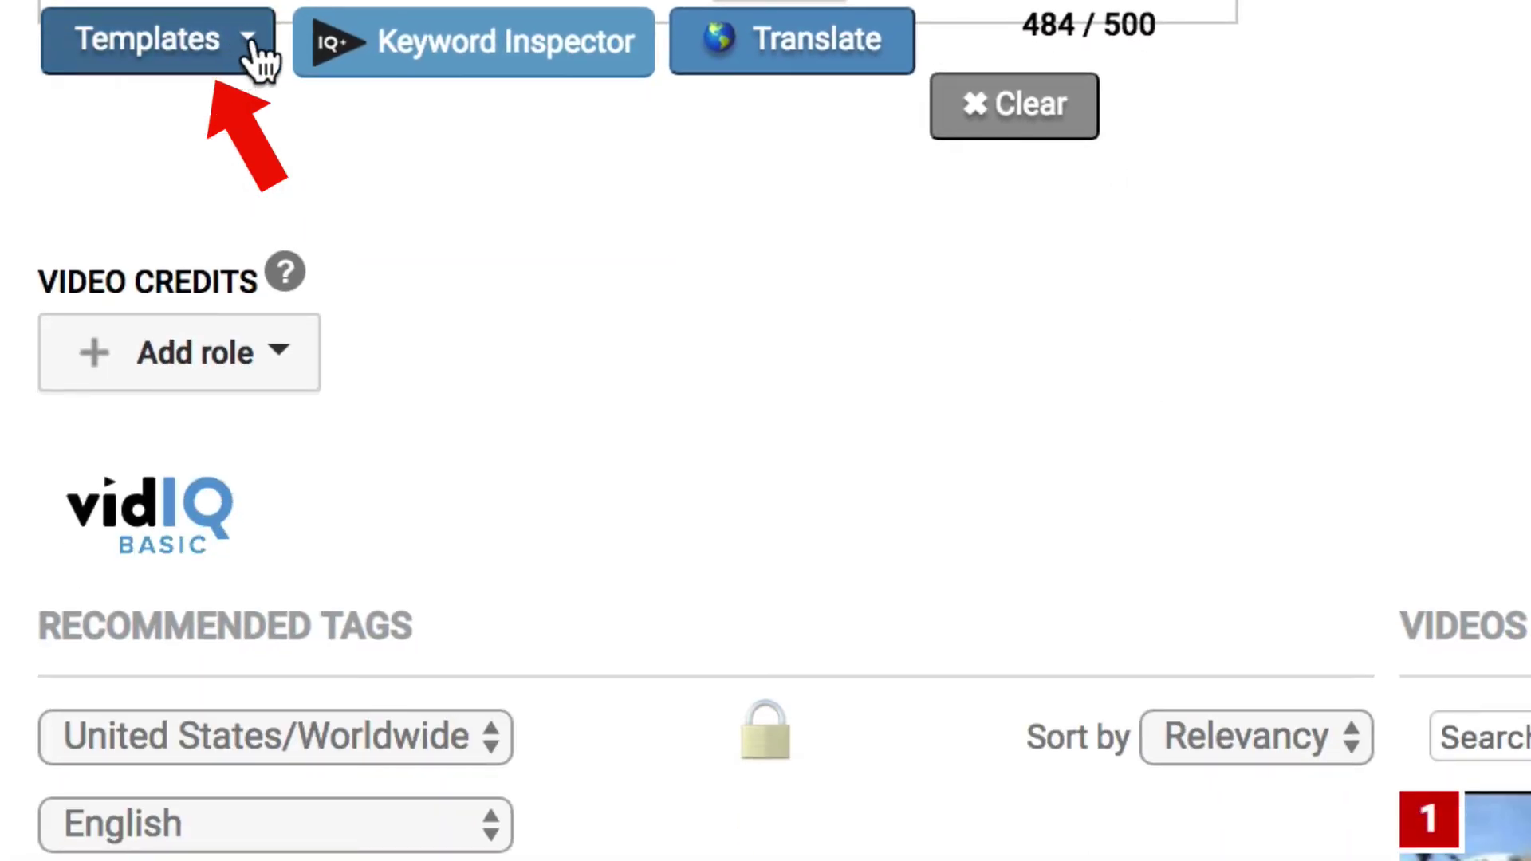
Check the tag templates, the Keyword Inspector's 46/100 score, and the Pro-only Translate tool.
left_click(259, 56)
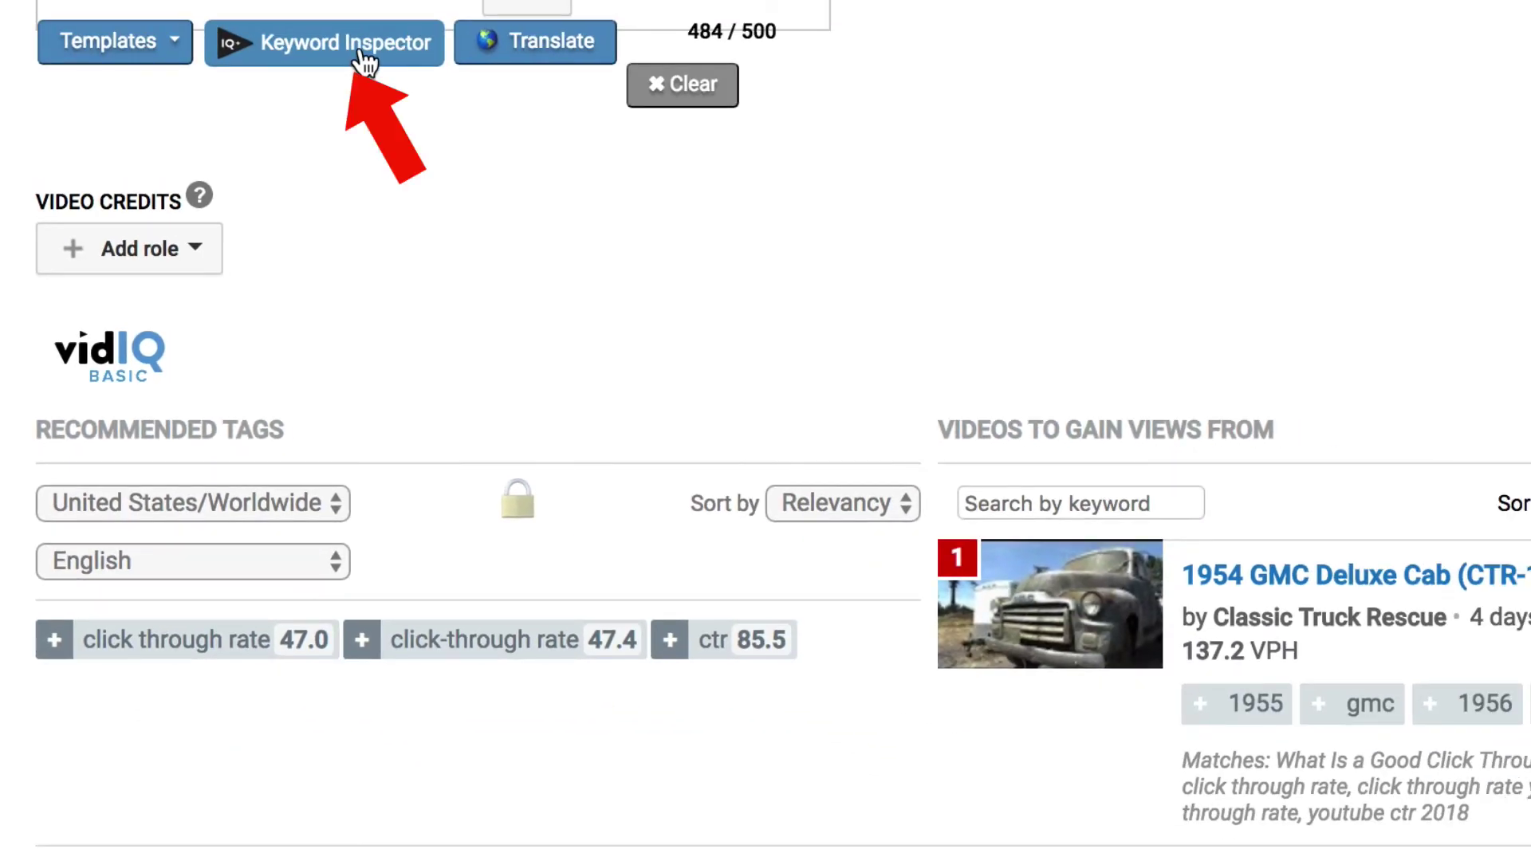
left_click(363, 60)
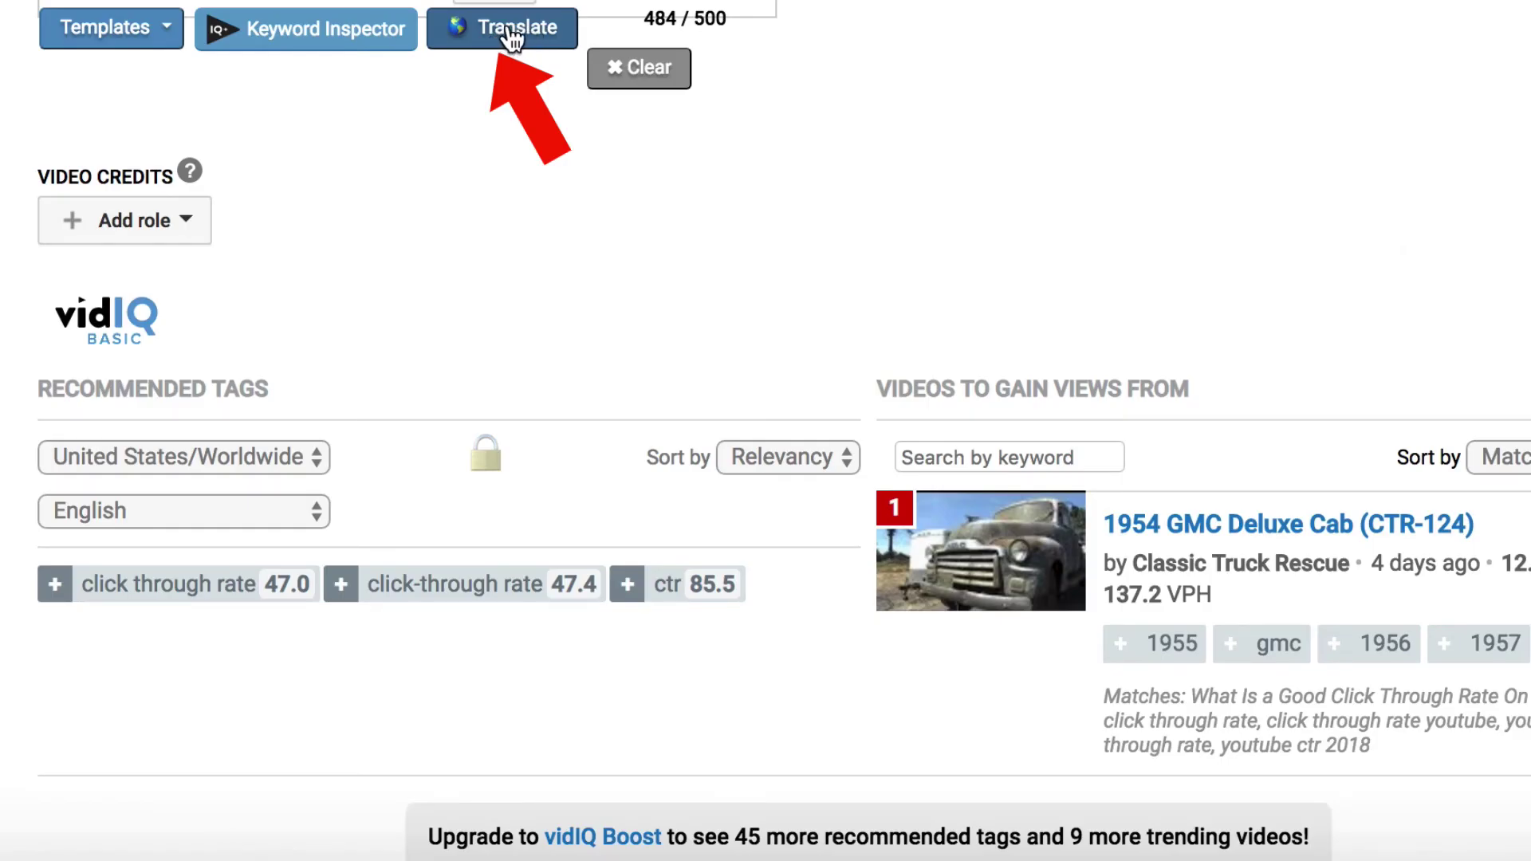
left_click(513, 36)
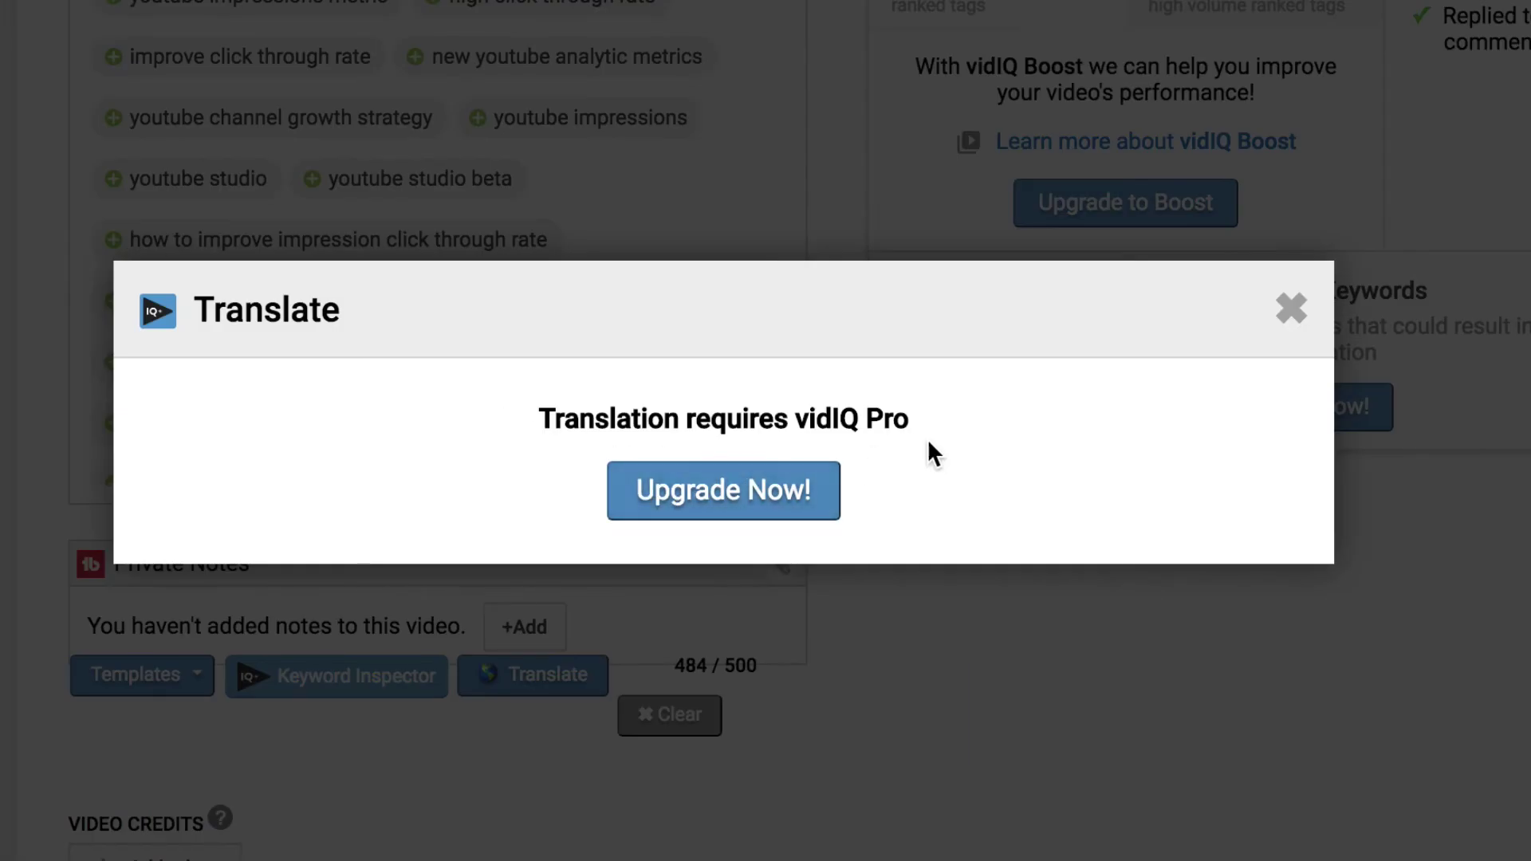
Dismiss the Translate notice and view Channel Audit subscribers gained, then watch time (−8.9%).
left_click(1334, 367)
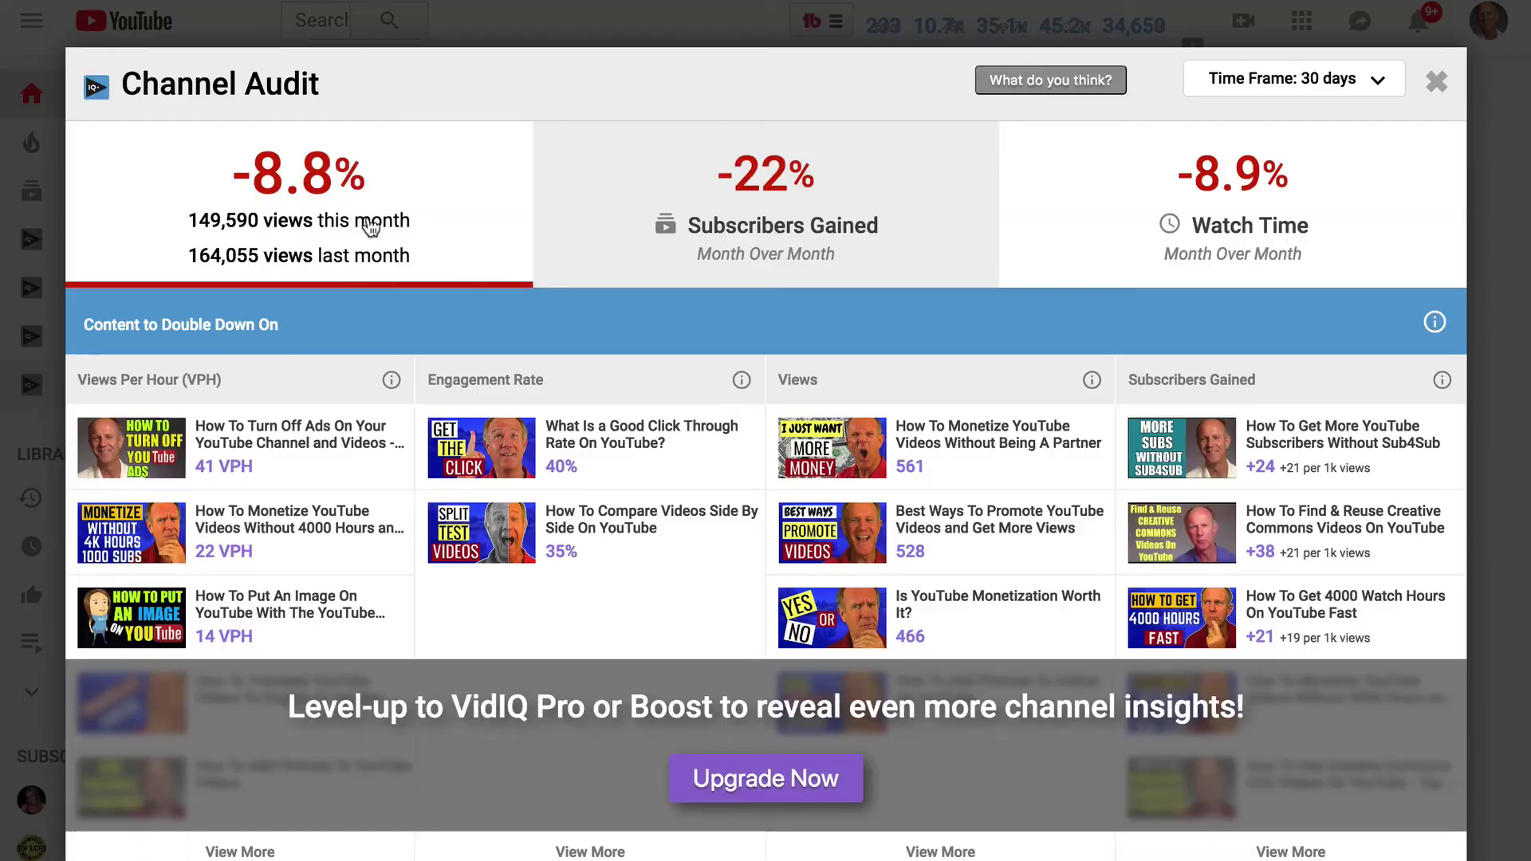
left_click(741, 207)
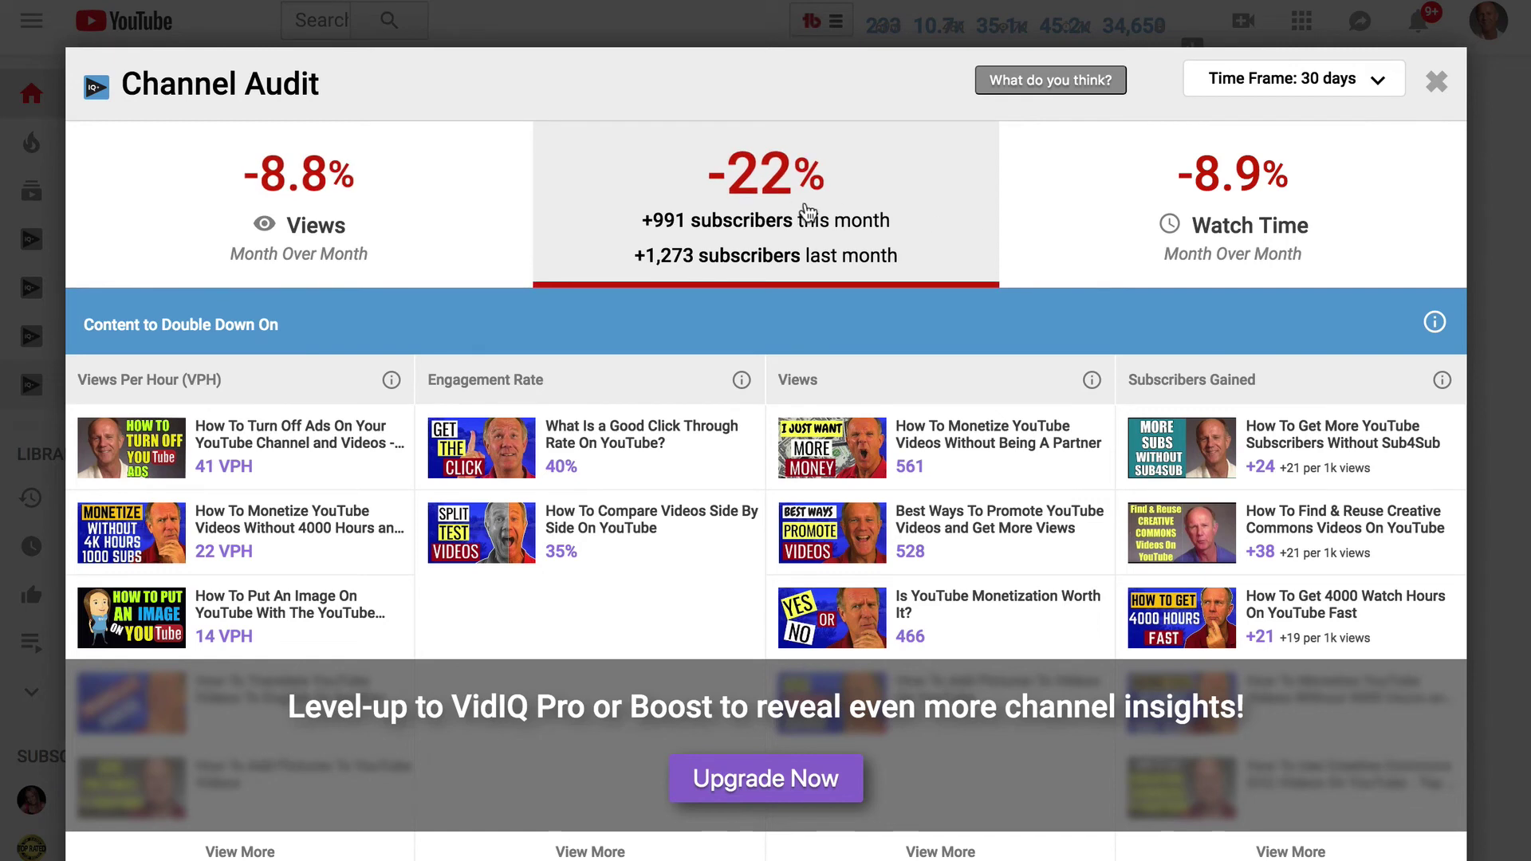
left_click(1199, 197)
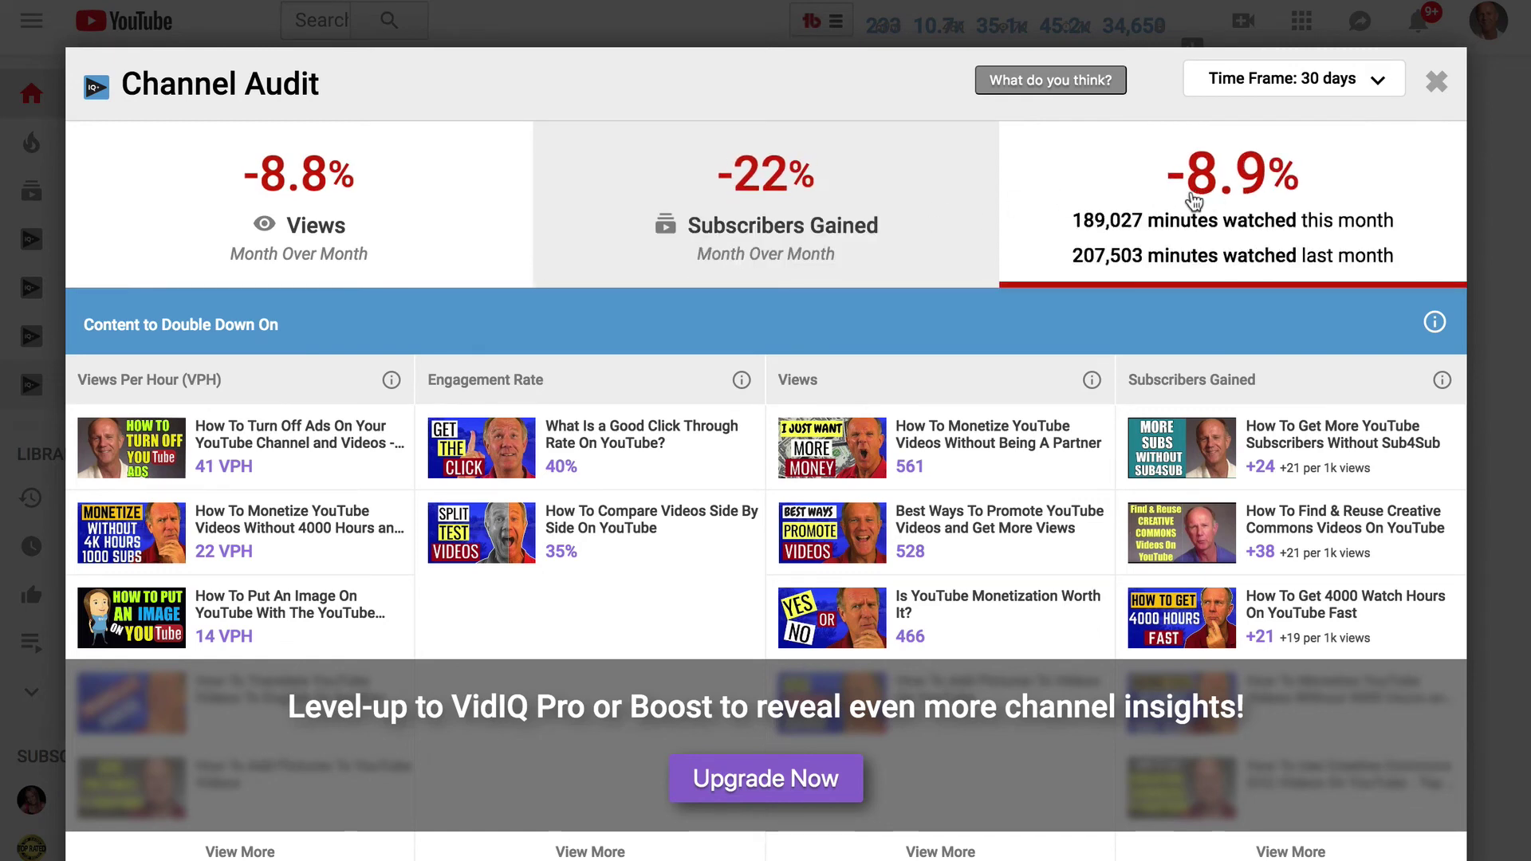